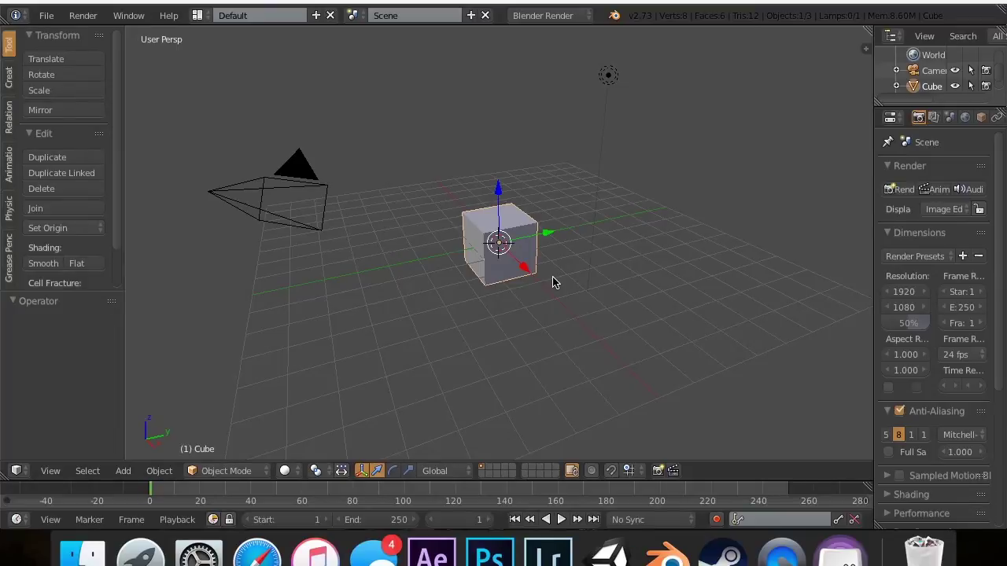
Step: Widen the properties editor so that its labels and tabs show in full
scroll(526, 280, "right", 10)
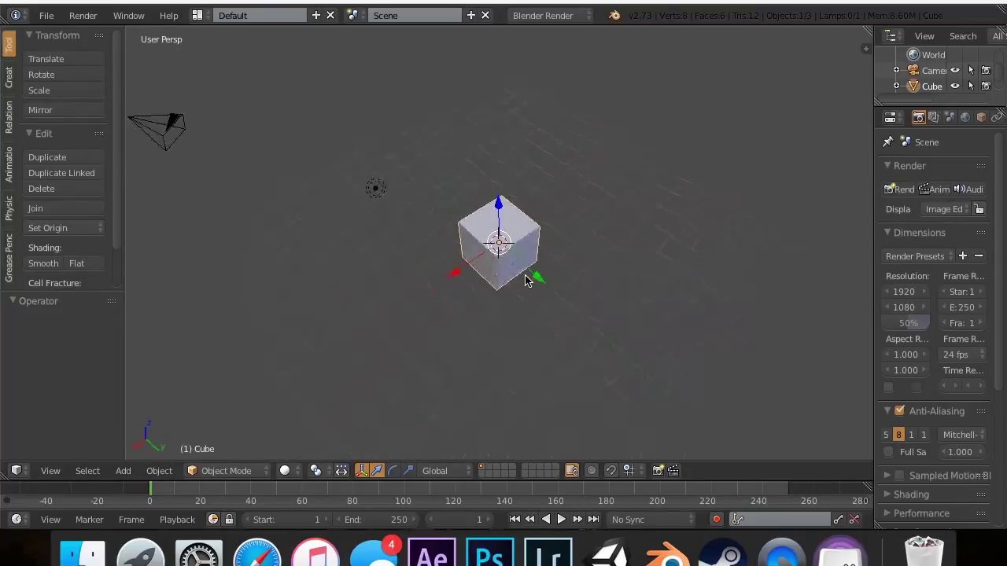
scroll(525, 280, "down", 5)
scroll(966, 128, "right", 5)
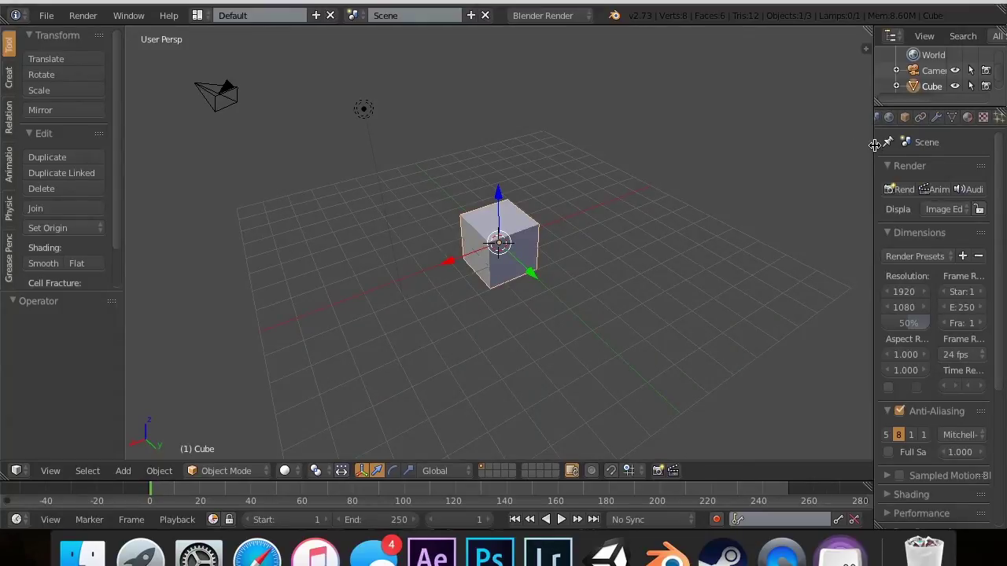
left_click_drag(874, 146, 769, 157)
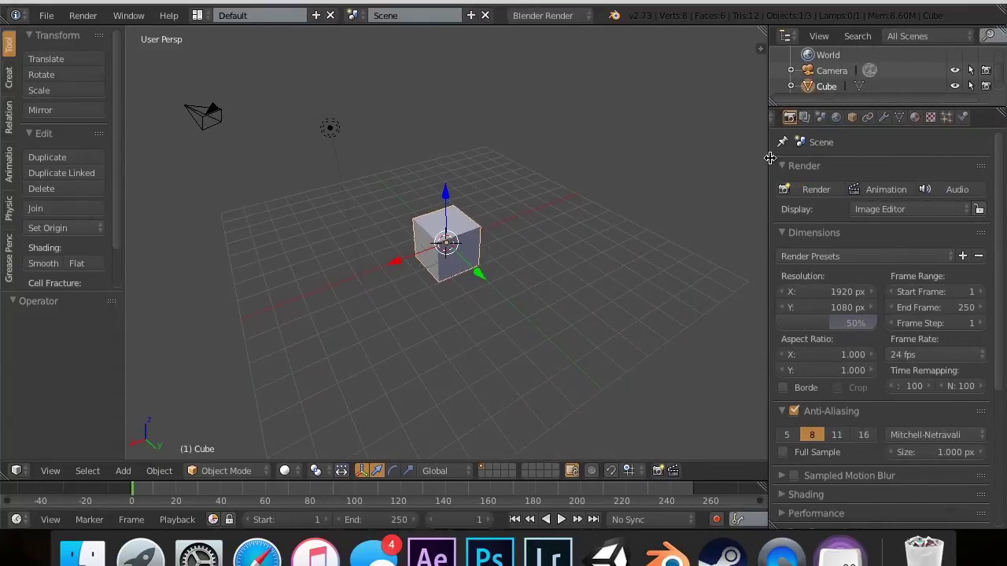
Step: Add a Mirror modifier to the cube
scroll(882, 122, "left", 1)
left_click(901, 119)
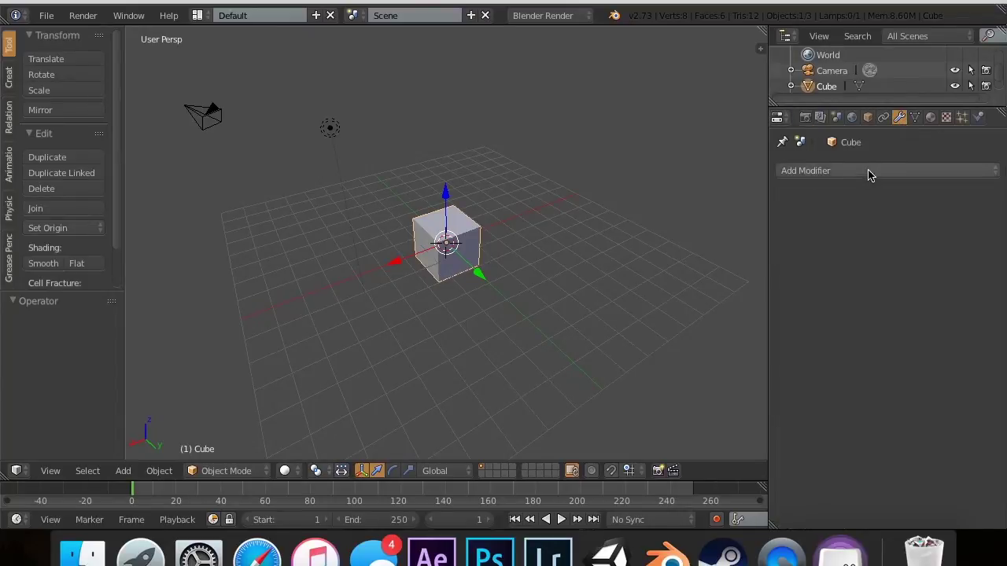
left_click(854, 173)
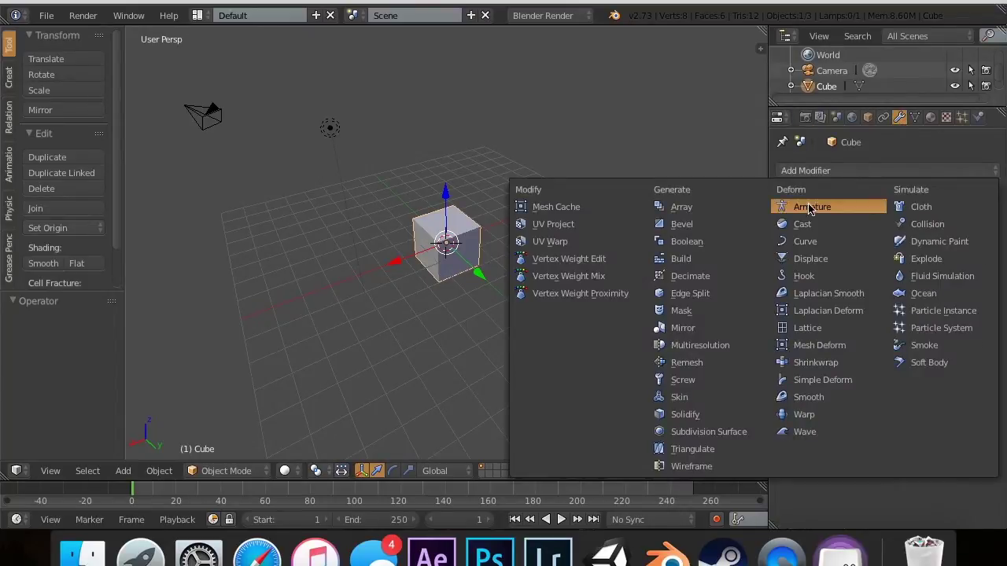
left_click(695, 329)
Step: Switch the cube to Edit Mode with a close view of its top and front faces
scroll(432, 219, "down", 3)
scroll(432, 220, "up", 4)
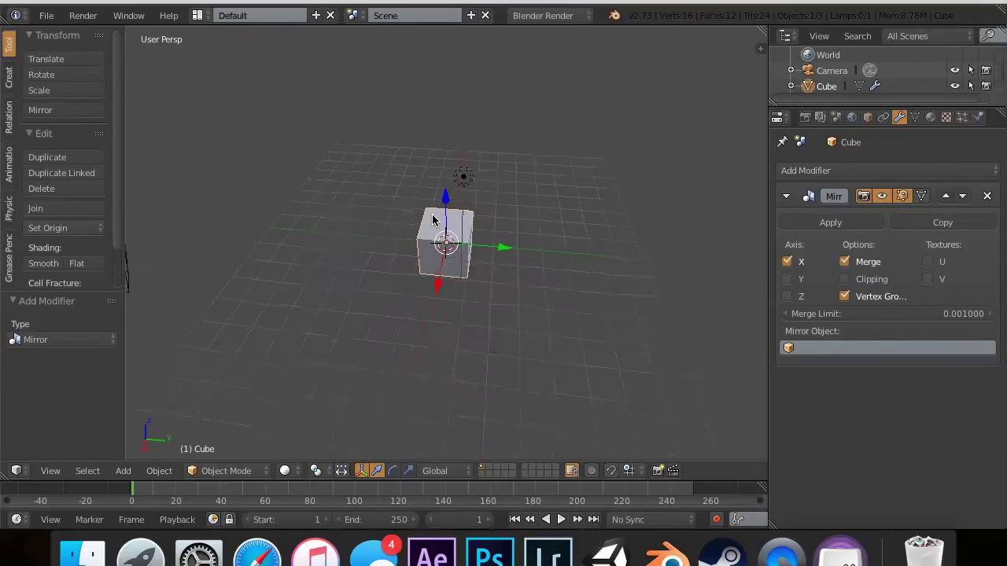
scroll(432, 220, "up", 10)
scroll(432, 220, "down", 5)
scroll(432, 220, "up", 2)
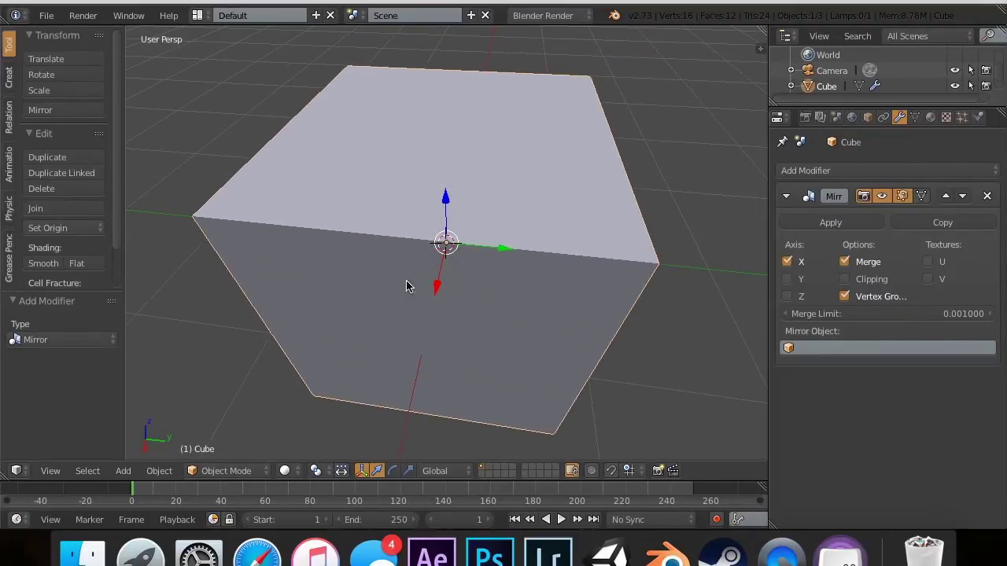
key("Tab")
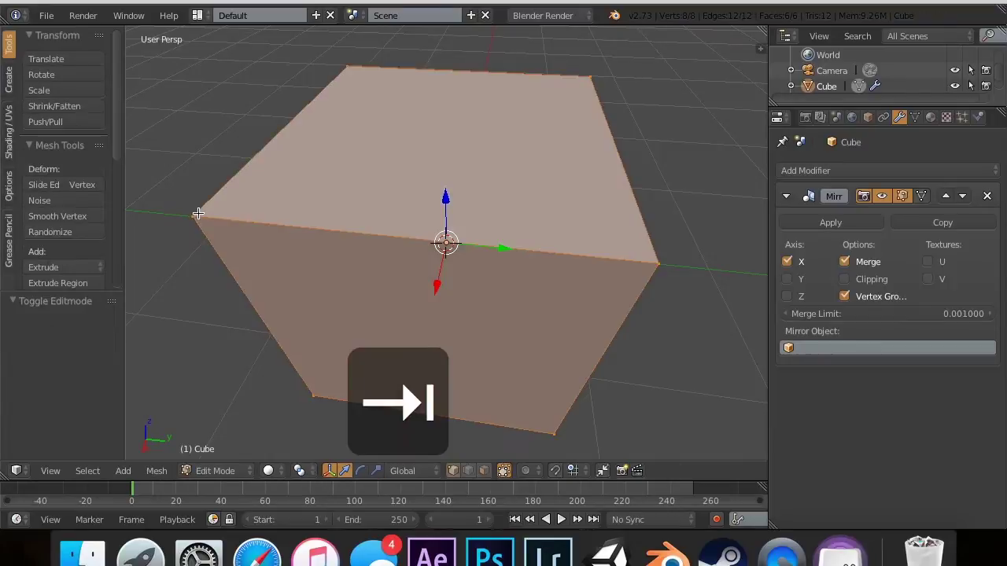
Step: Move the cube's upper corner vertex at the negative Y end about -1.528 along the Y axis
right_click(197, 214)
key("g")
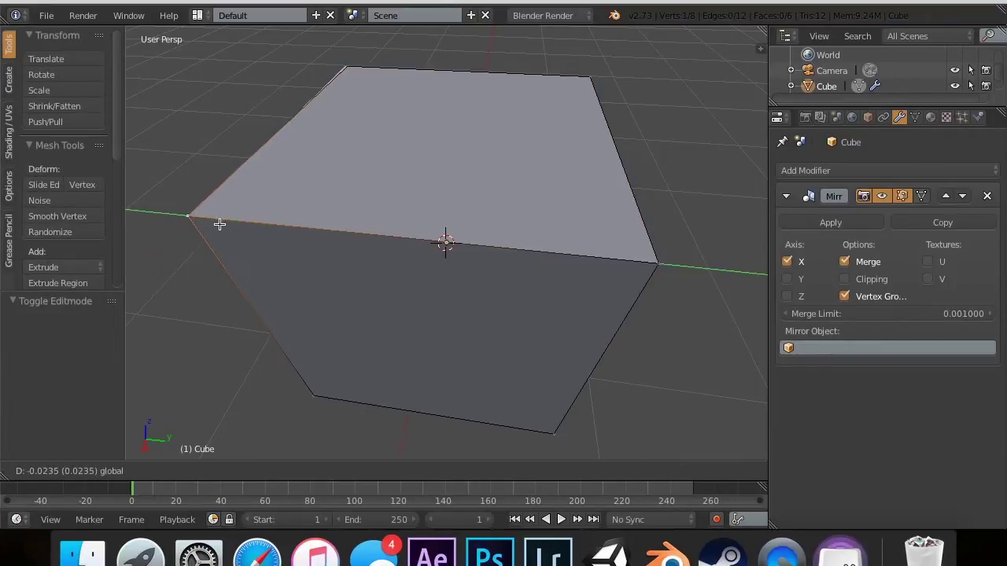
left_click(590, 196)
Step: Examine from several angles how the mirrored half intersects the original cube at the displaced corner
scroll(623, 194, "left", 8, "shift")
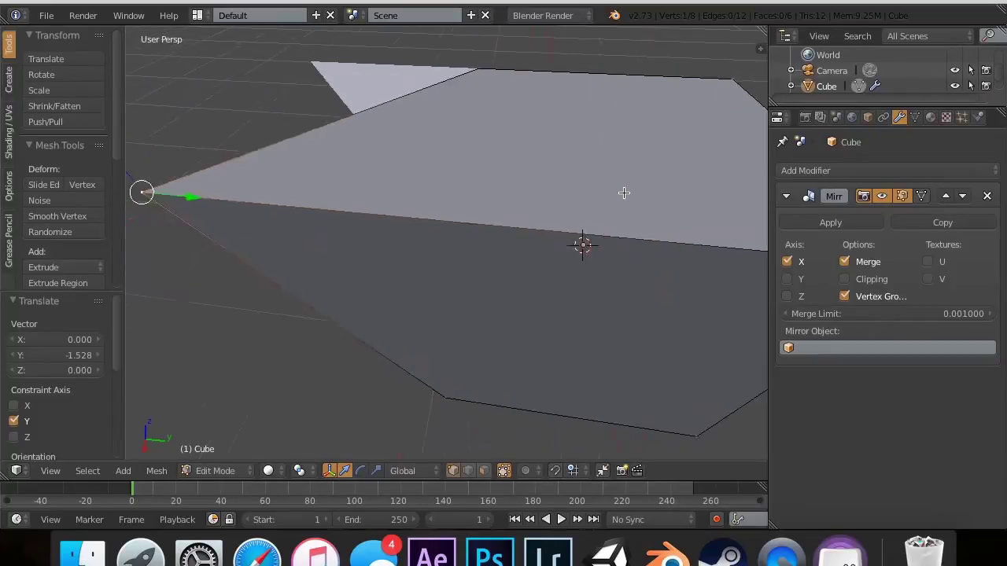
scroll(623, 193, "left", 5)
scroll(624, 192, "left", 10)
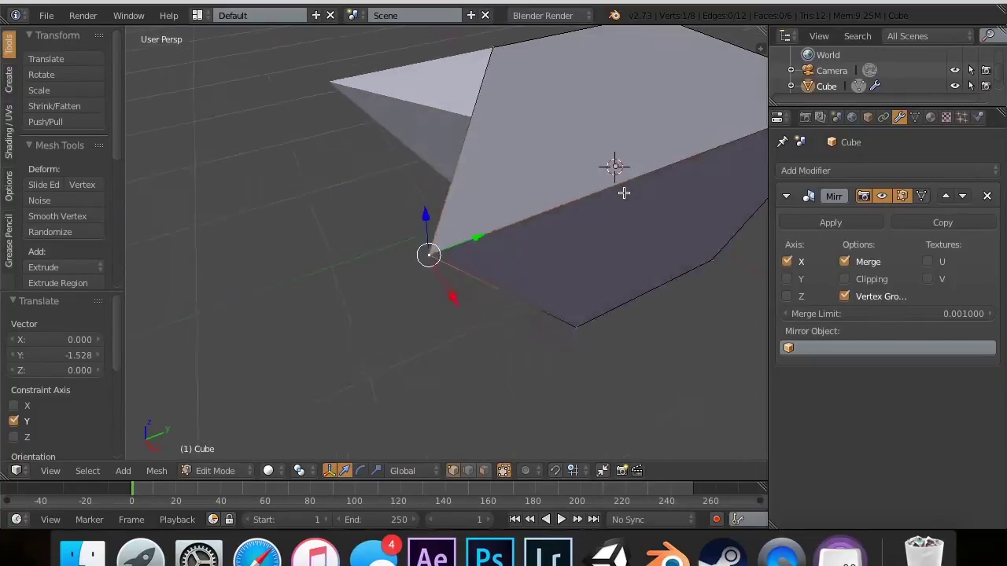
scroll(624, 192, "down", 10)
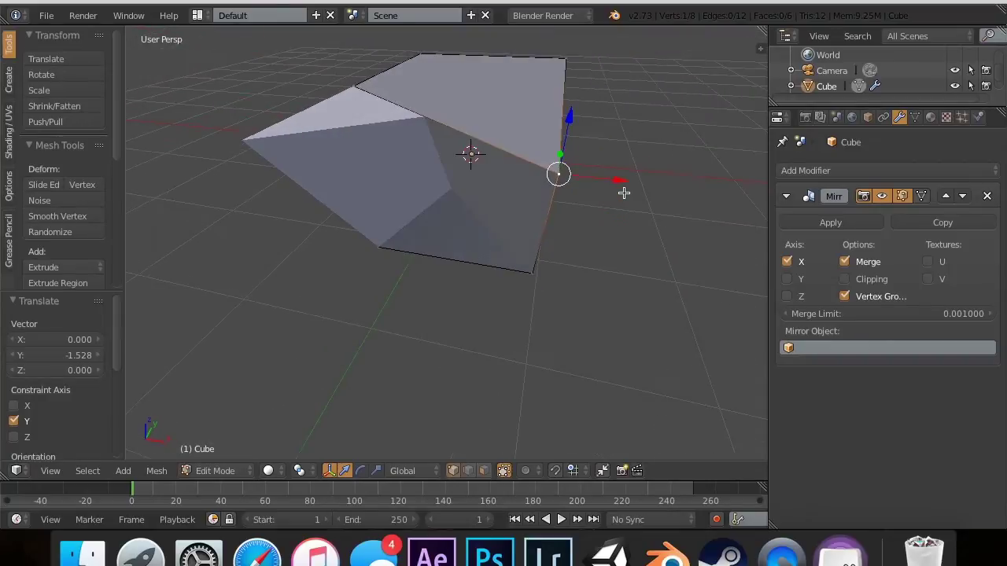
scroll(623, 192, "left", 5)
scroll(624, 193, "right", 8)
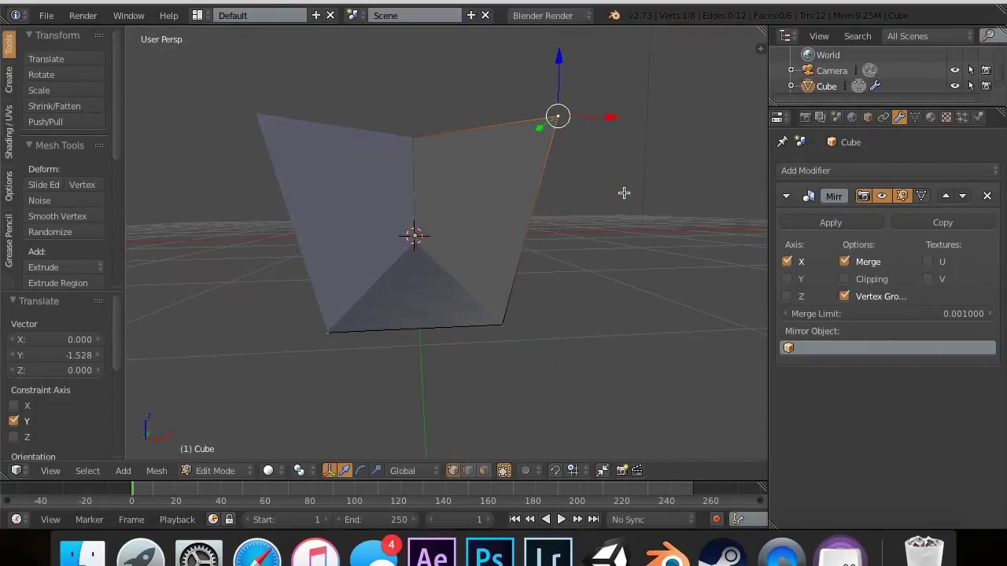
scroll(624, 193, "left", 1)
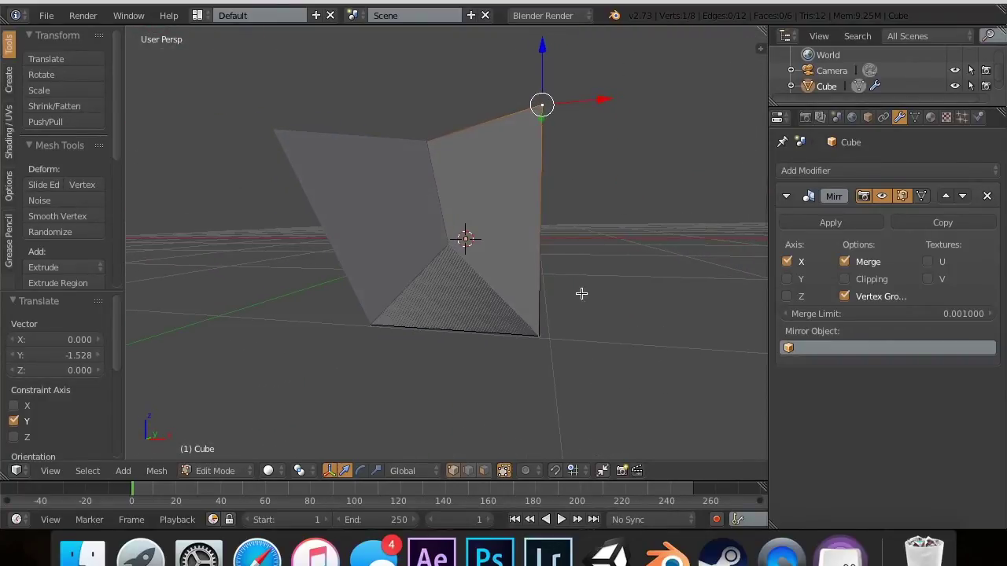
scroll(433, 288, "left", 2)
scroll(433, 287, "left", 8)
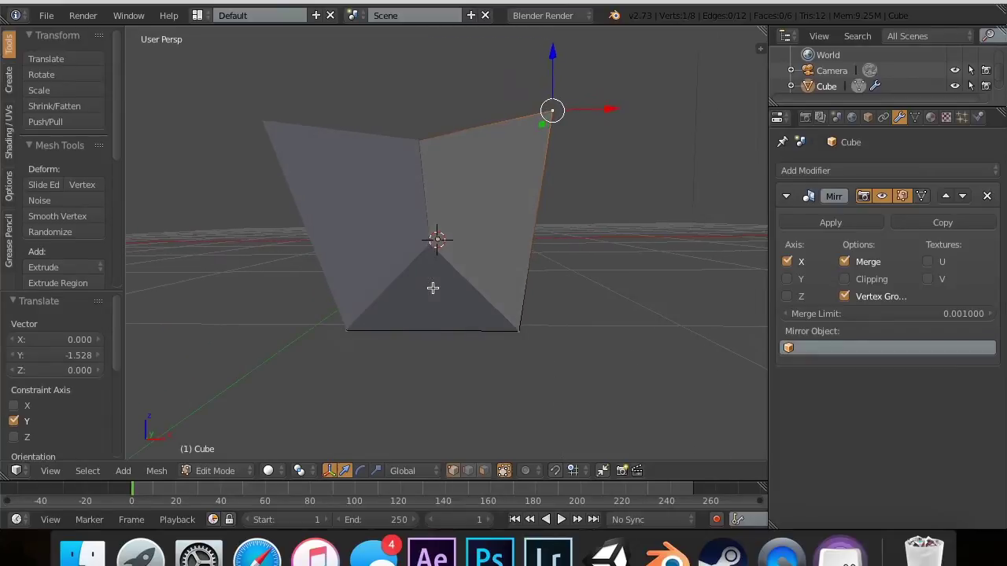
scroll(433, 287, "left", 6)
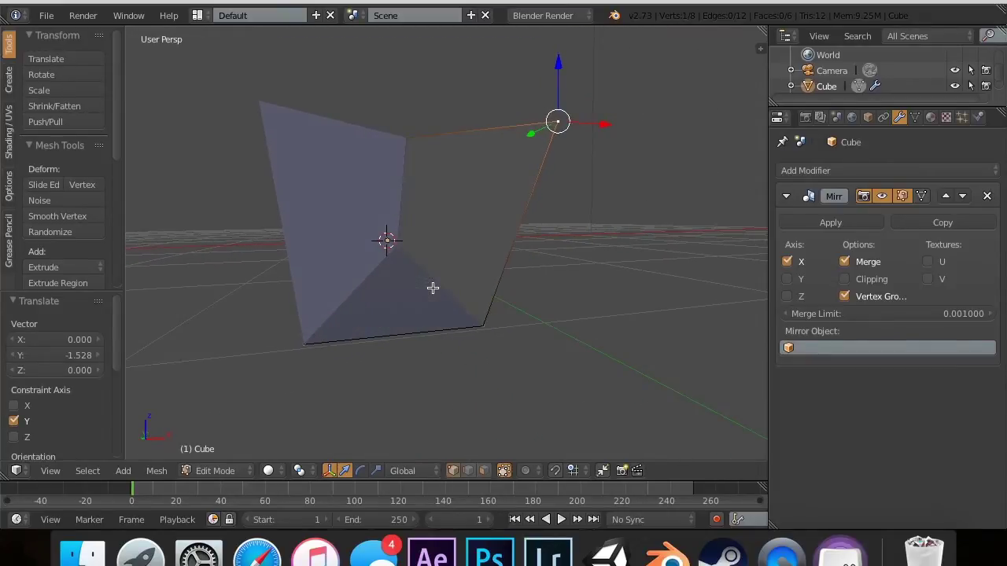
Step: Preview the mirrored mesh in Rendered shading and inspect its overlapping faces from different angles
key("shift+z")
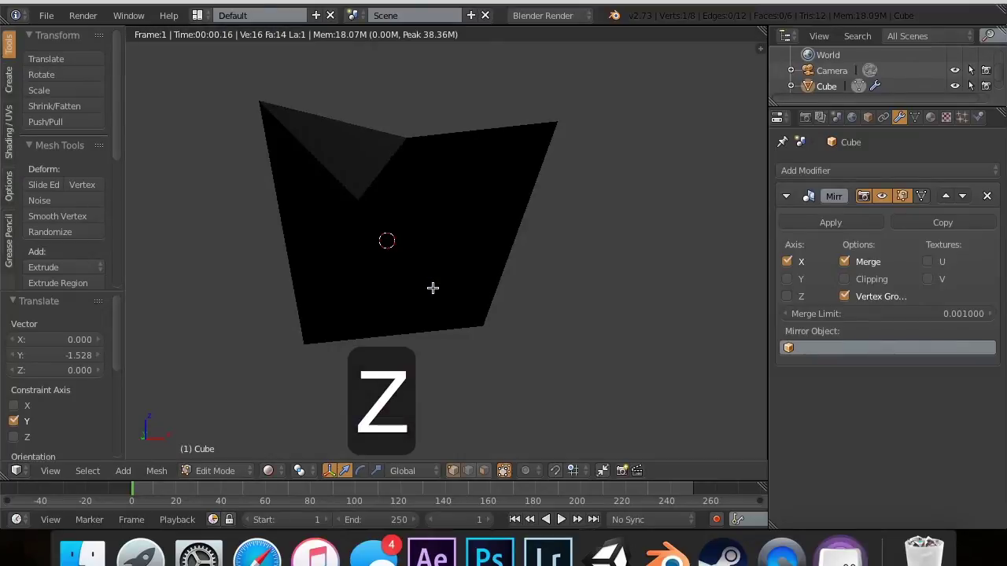
scroll(433, 288, "left", 8)
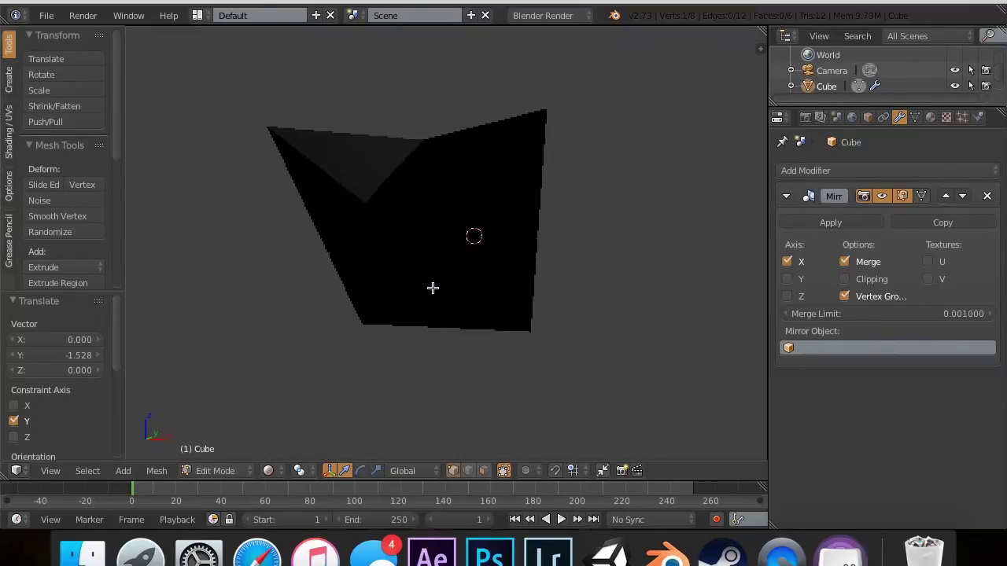
scroll(432, 288, "left", 5)
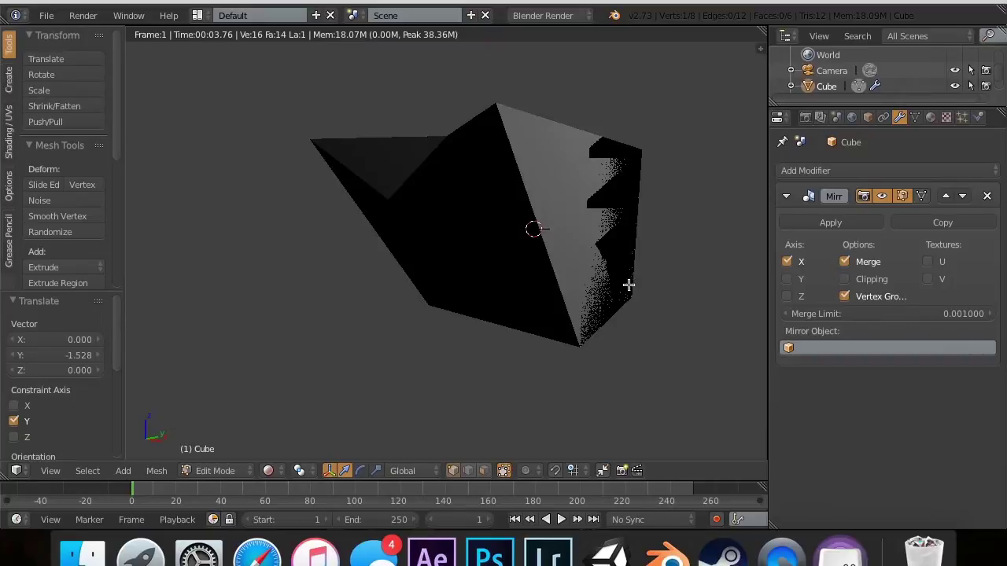
scroll(567, 290, "up", 3)
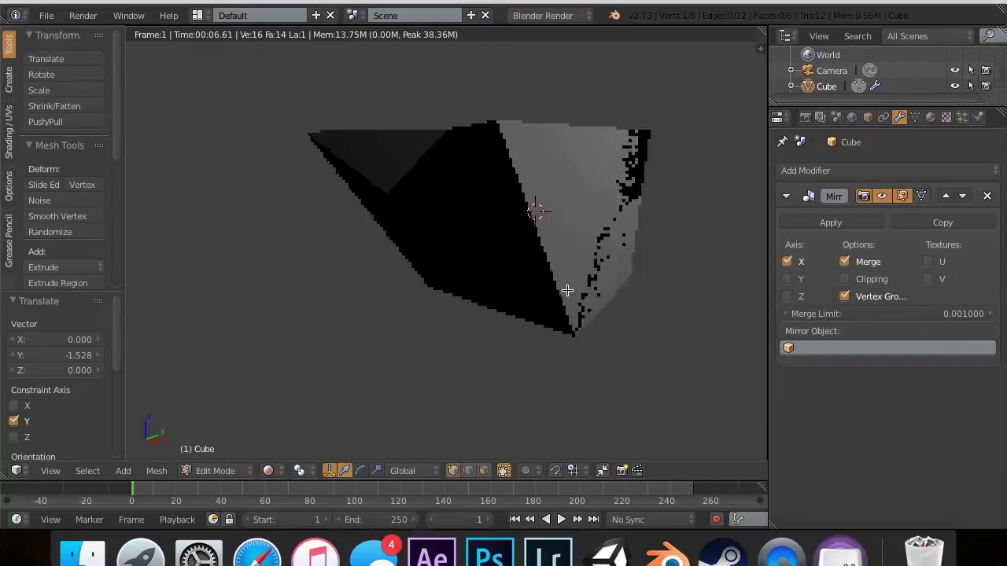
scroll(567, 290, "down", 6)
scroll(567, 290, "up", 8)
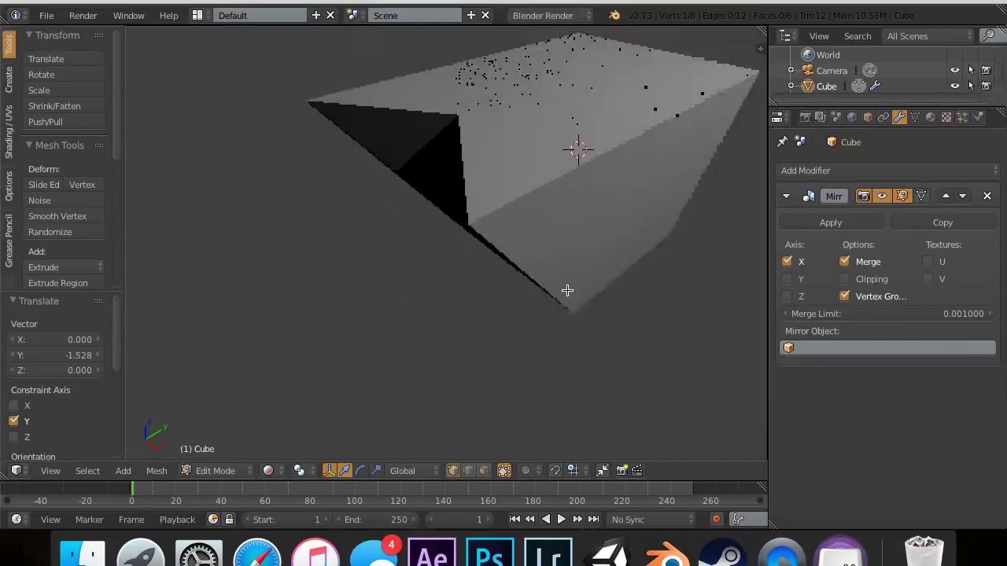
scroll(567, 290, "left", 2)
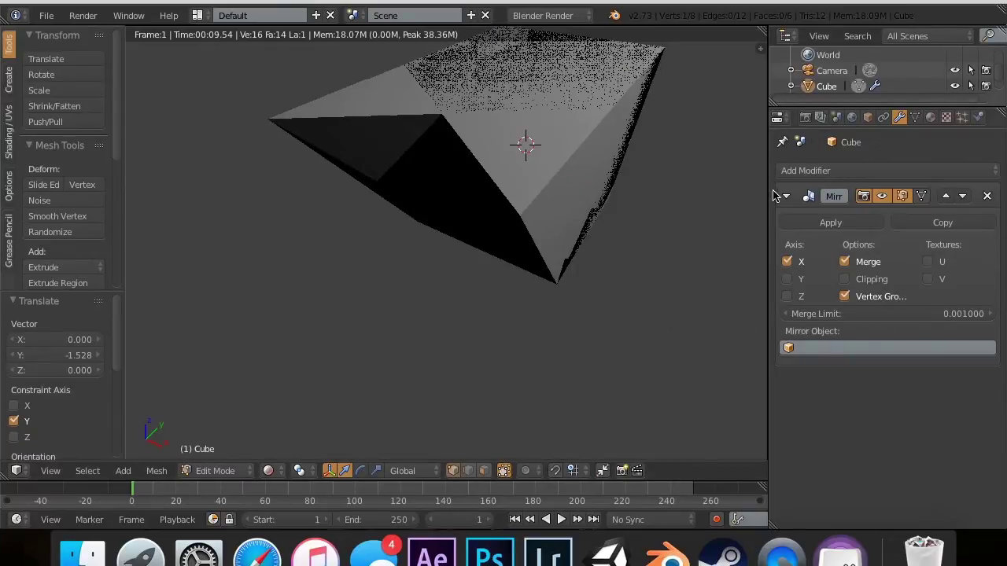
Step: Remove the Mirror modifier and undo the vertex move, returning to Solid shading
left_click(988, 196)
key("super+z")
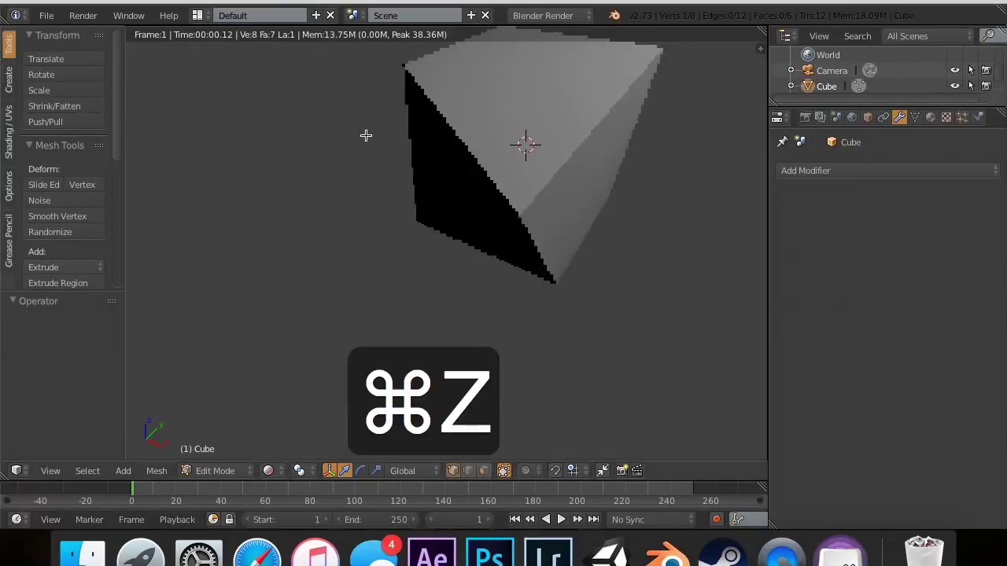
key("super+z")
key("z")
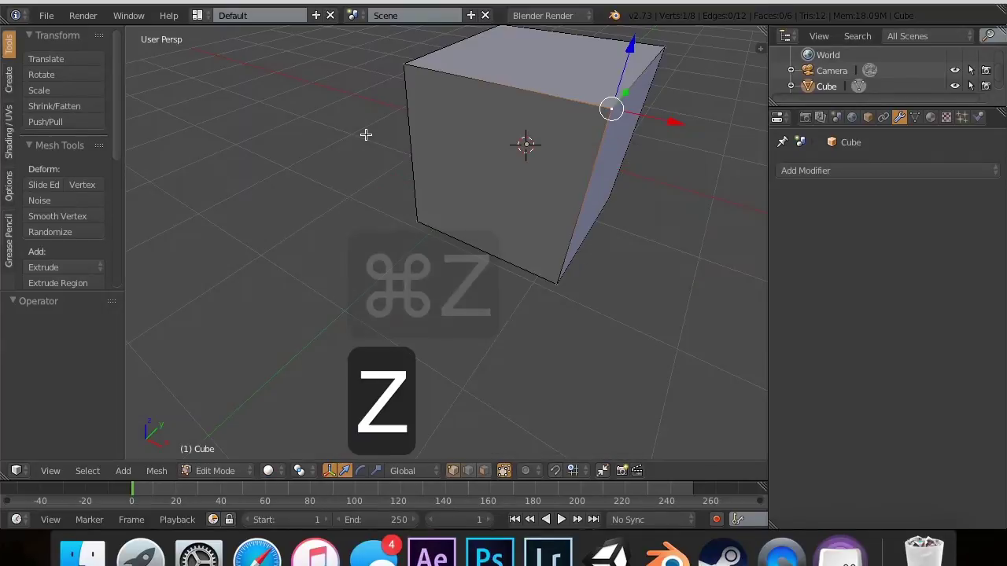
scroll(574, 184, "right", 10)
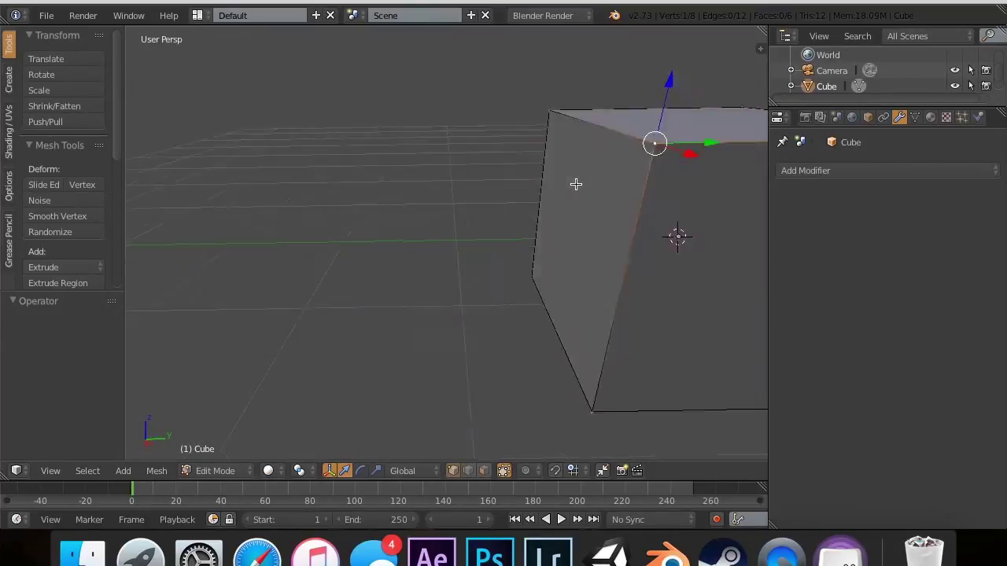
scroll(576, 184, "left", 2, "shift")
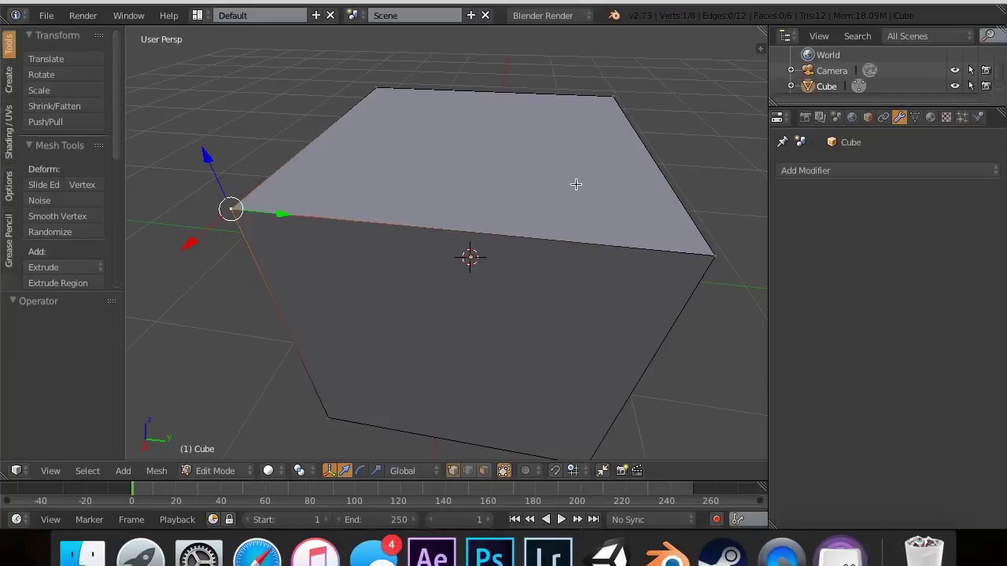
middle_click_drag(590, 182, 618, 128)
key("7")
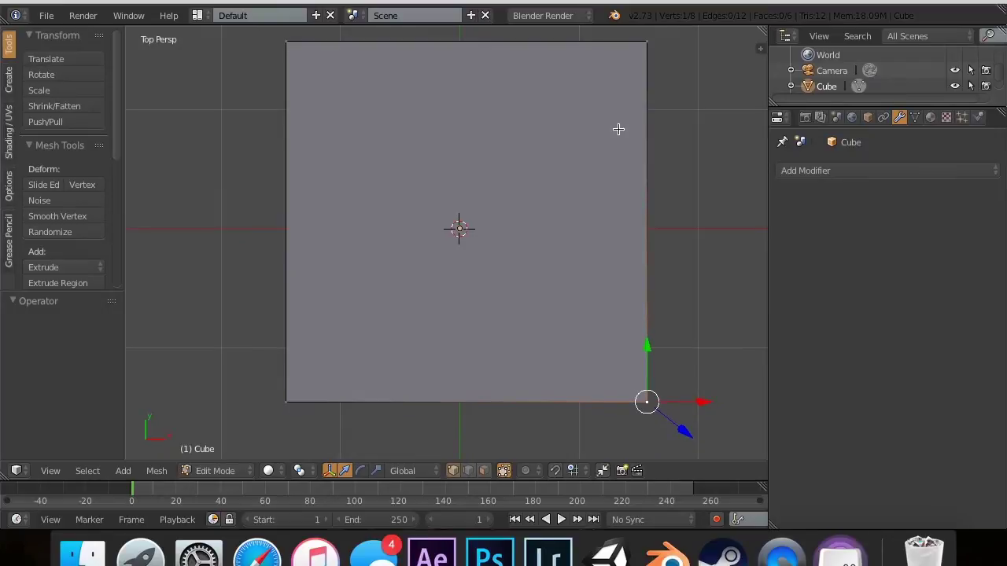
key("ctrl+r")
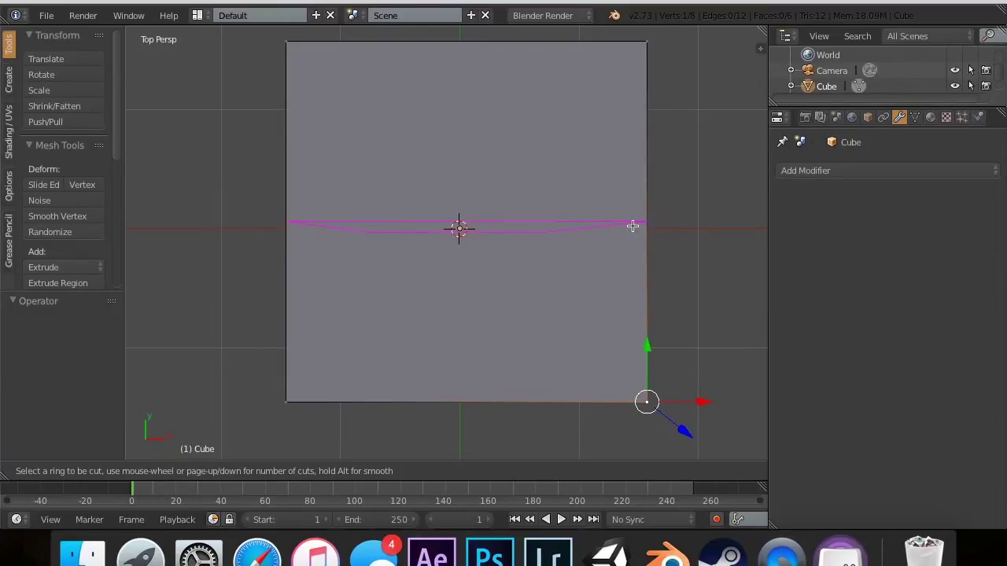
key("Tab")
key("a")
key("a")
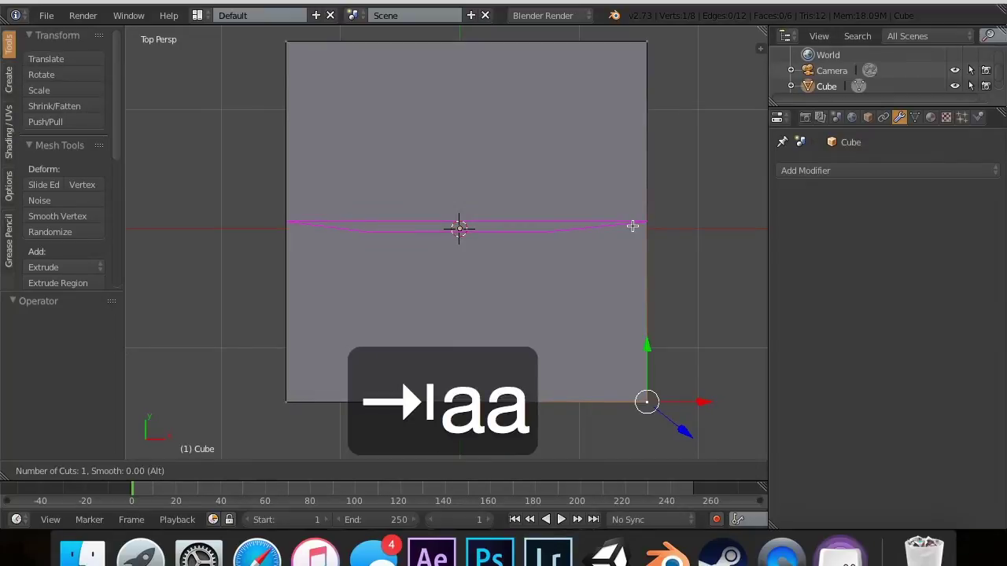
key("Escape")
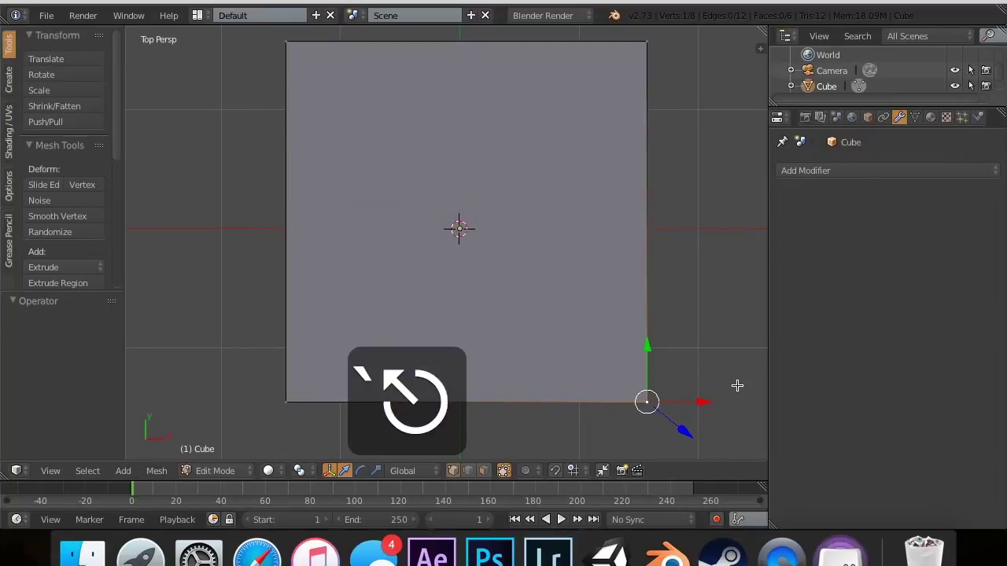
key("a")
key("ctrl+r")
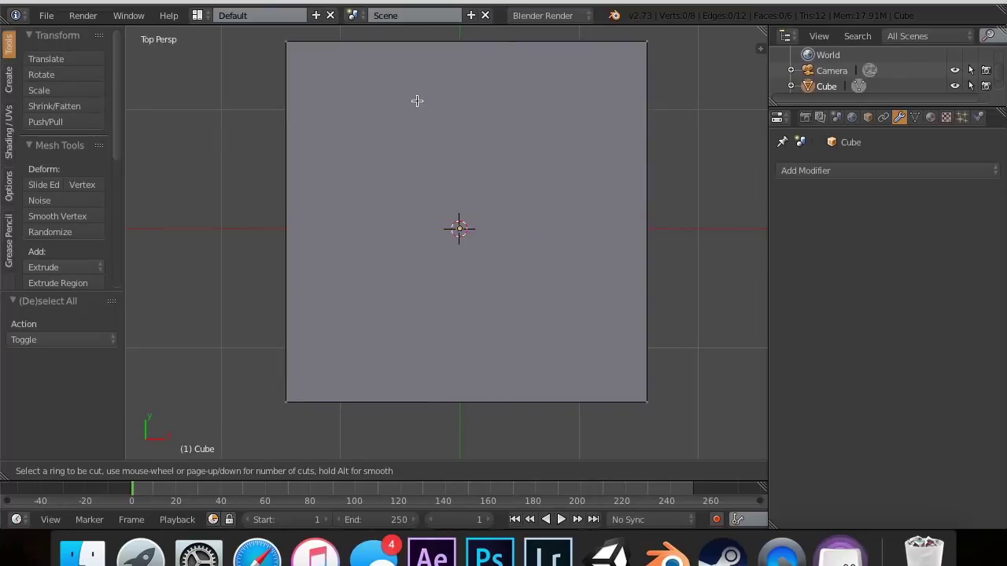
left_click(445, 236)
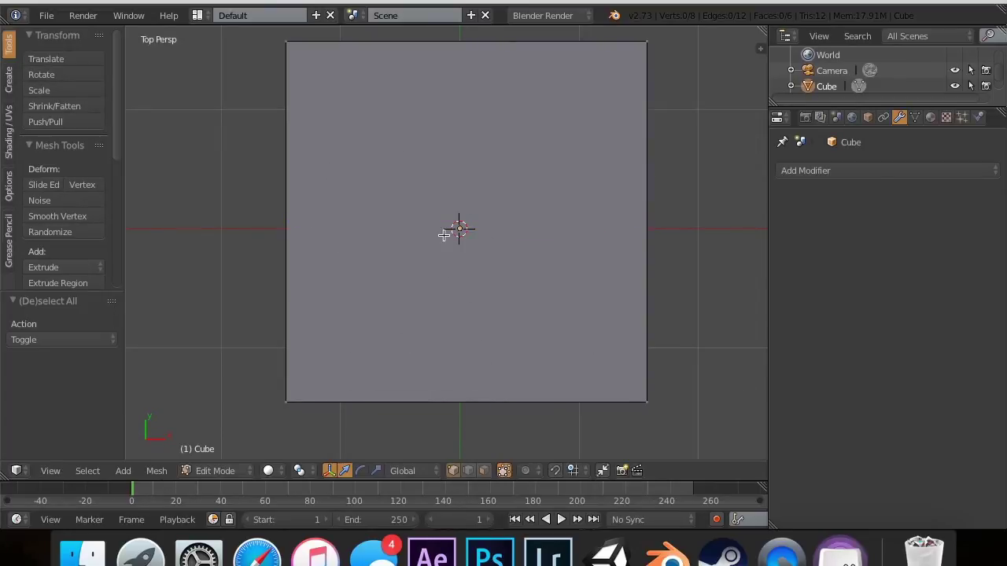
Step: Add a single vertical loop cut through the middle of the cube, dividing its X width, with zero edge slide
scroll(444, 236, "down", 10)
key("ctrl+r")
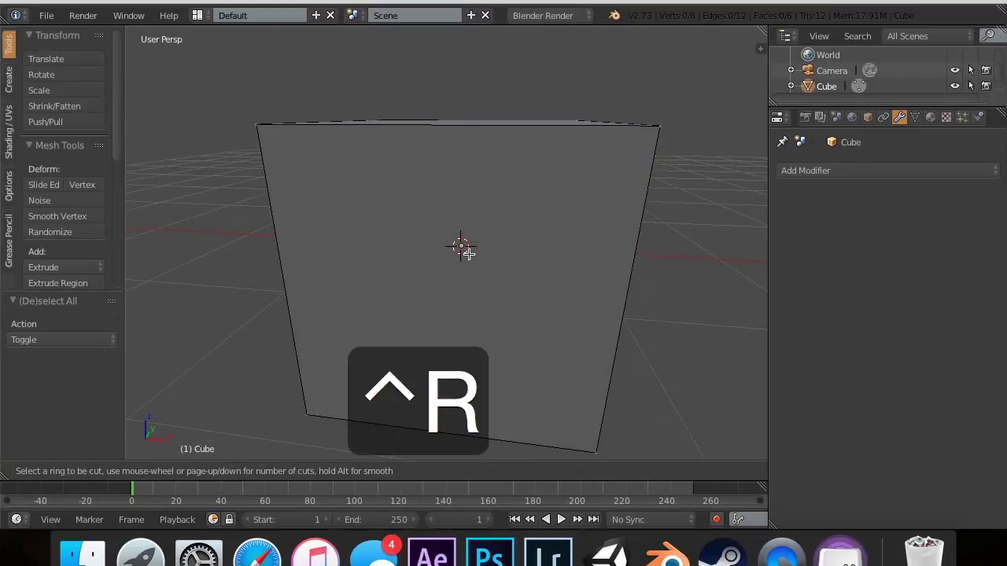
left_click(455, 119)
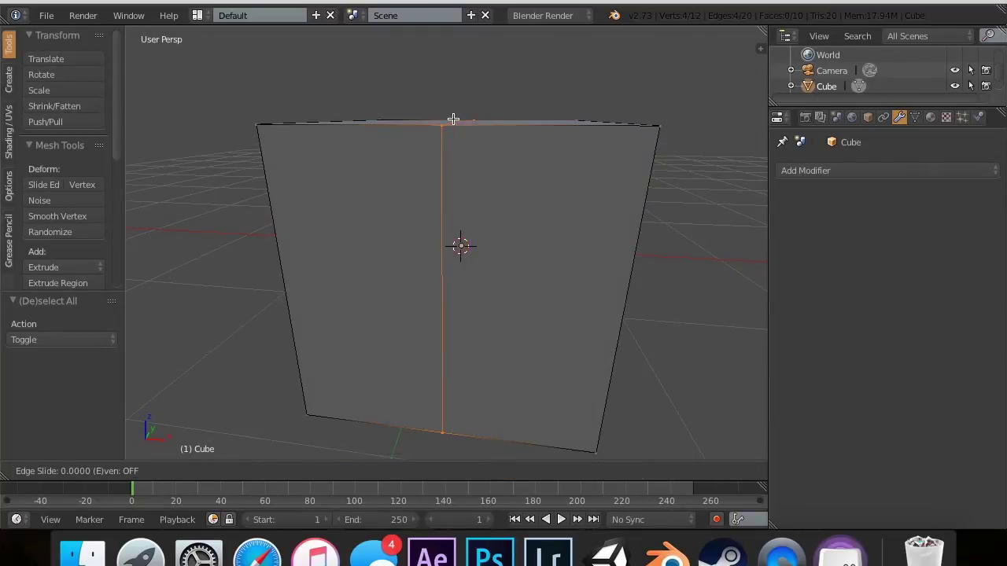
left_click(453, 119)
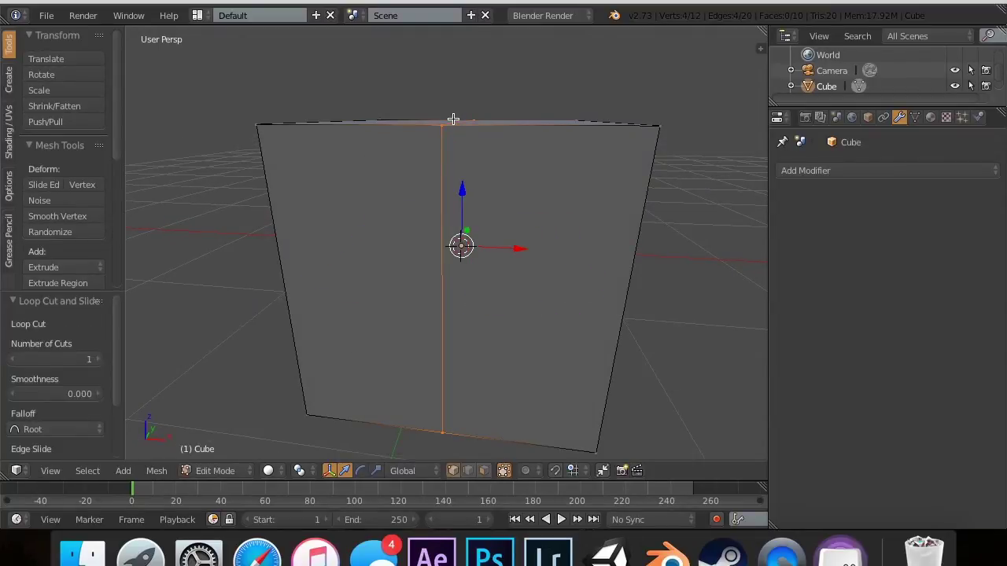
Step: Deselect all vertices and show the cube from directly above in orthographic wireframe view
right_click(453, 118)
scroll(453, 119, "up", 10)
scroll(453, 119, "right", 4)
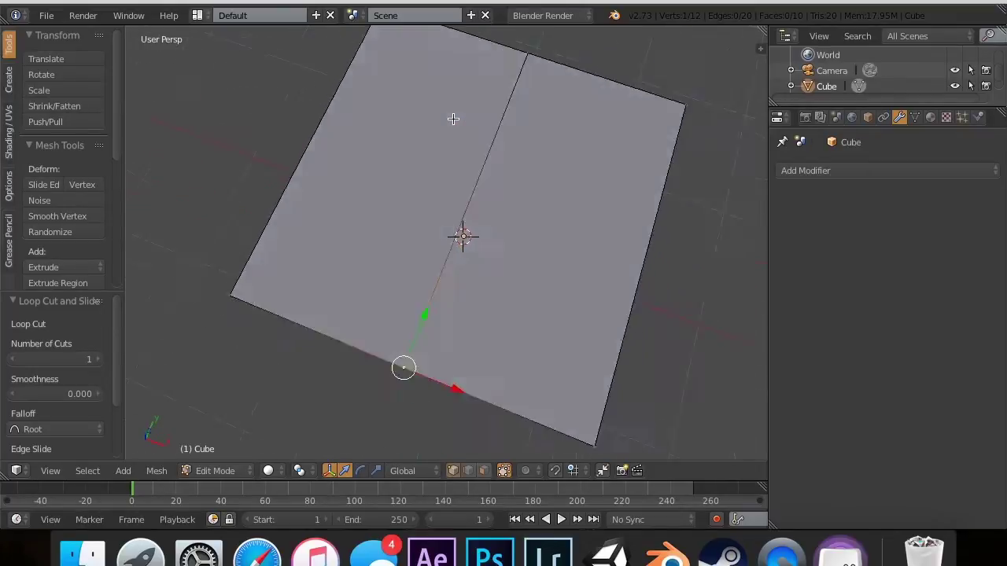
key("KP_7")
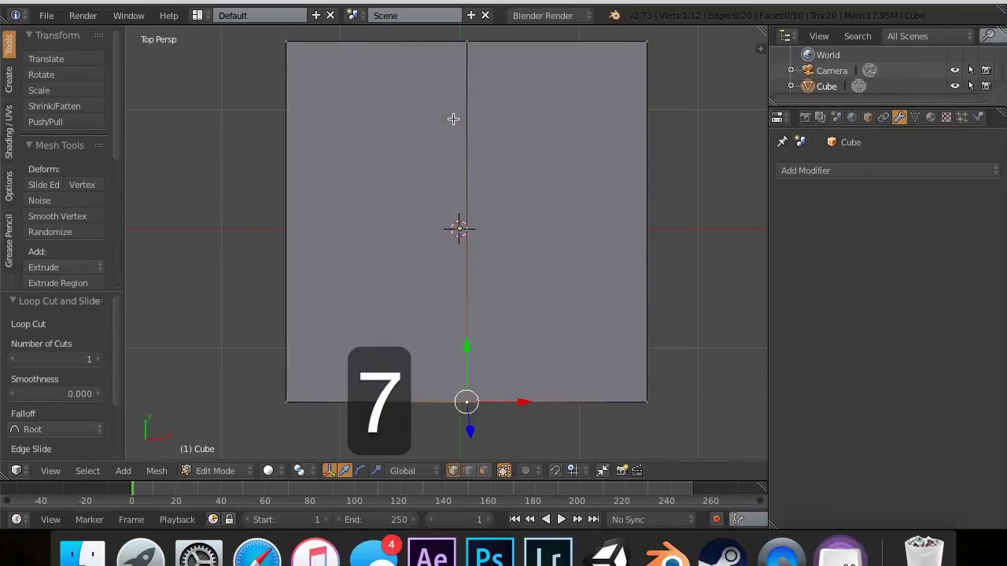
key("a")
scroll(453, 119, "right", 4, "shift")
scroll(453, 119, "left", 2, "shift")
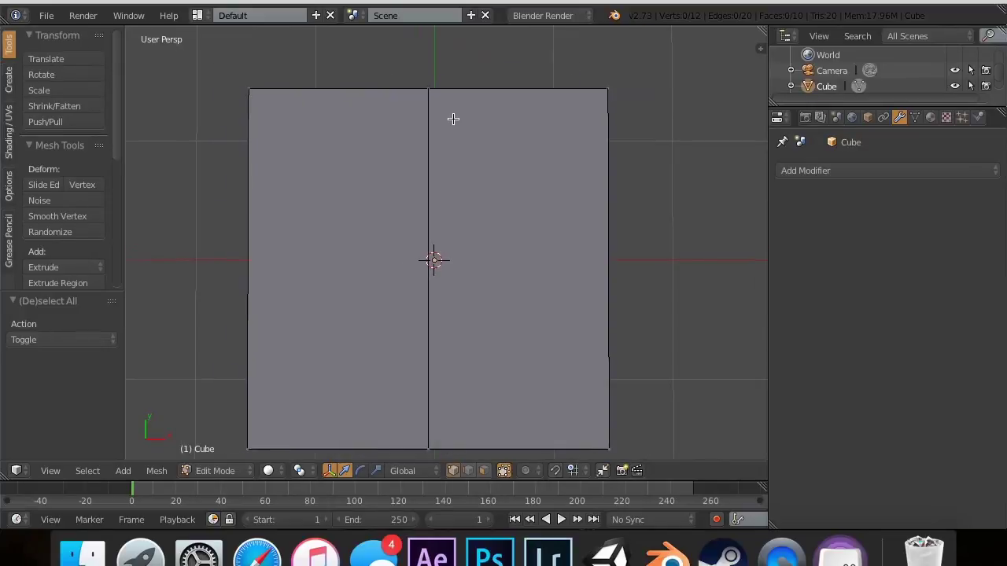
key("KP_7")
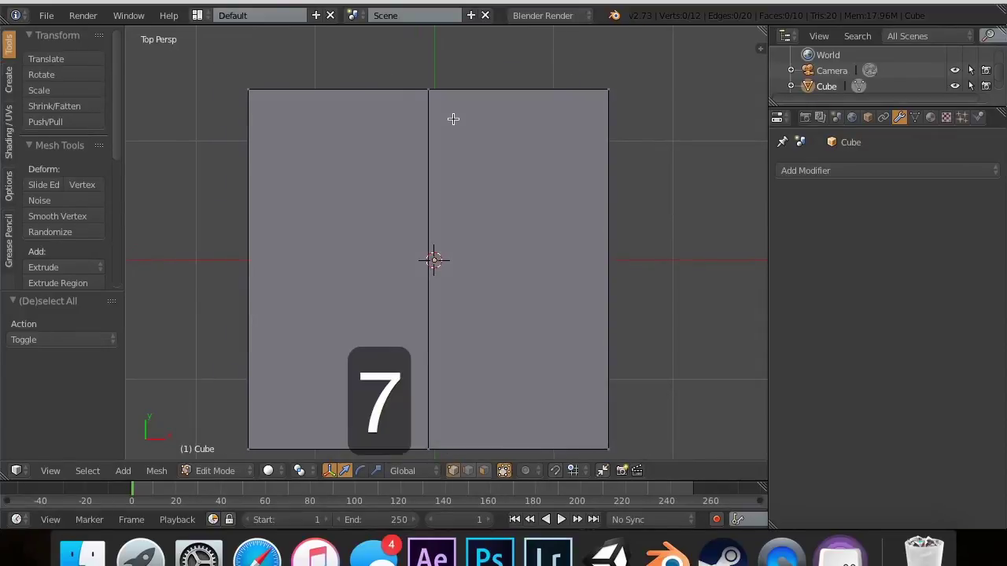
key("KP_5")
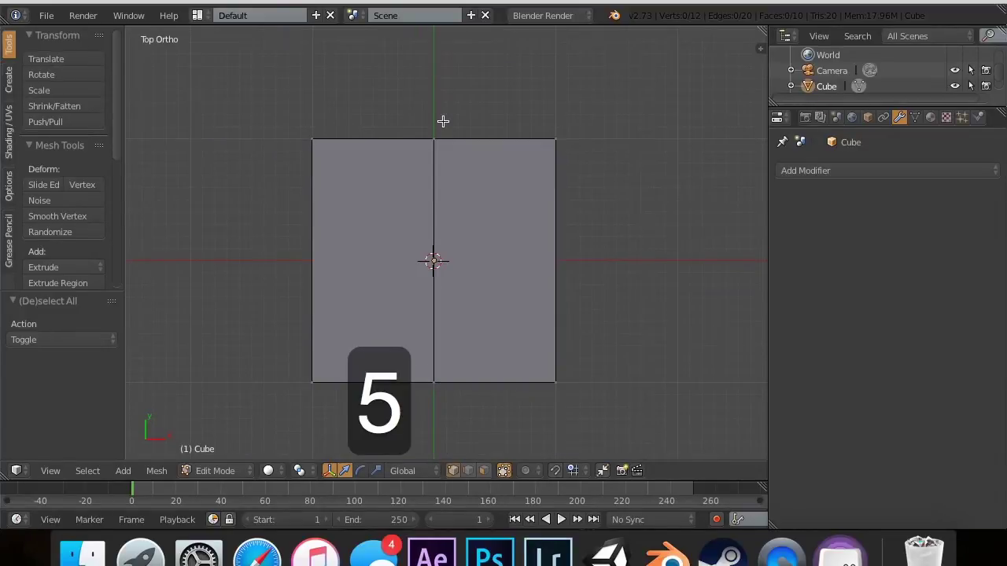
key("z")
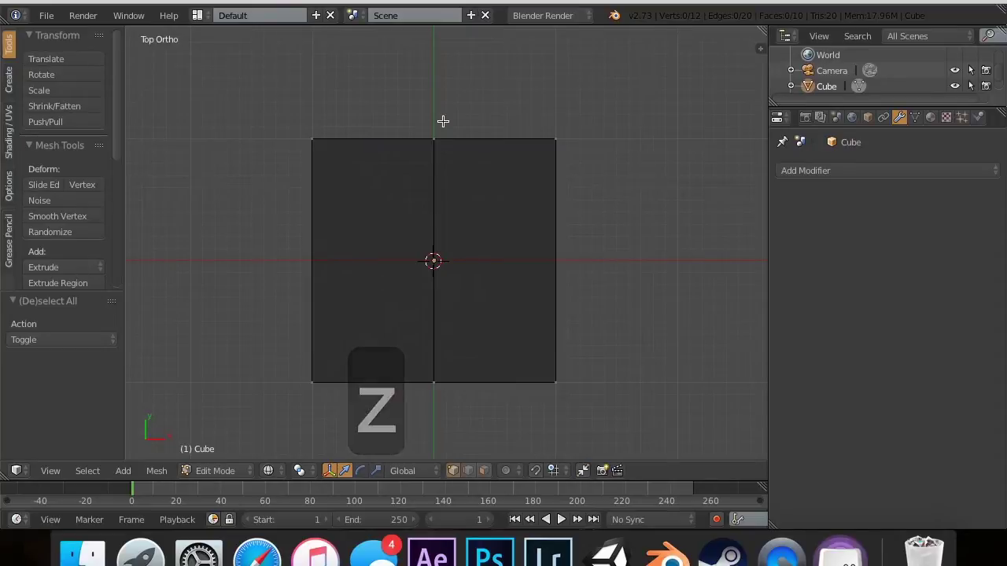
Step: Delete the four vertices on the cube's positive X side and return to Object Mode
key("b")
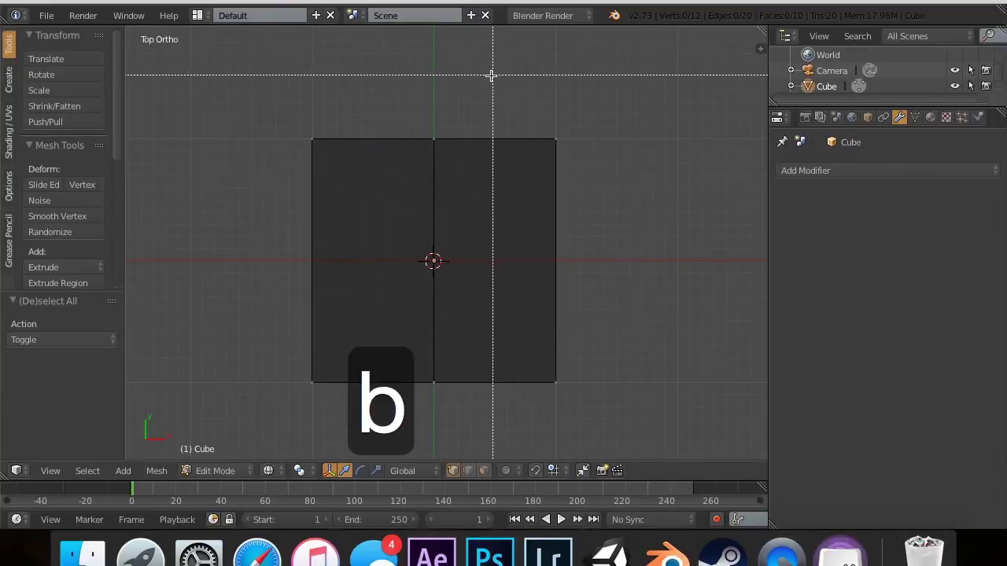
left_click_drag(480, 75, 612, 485)
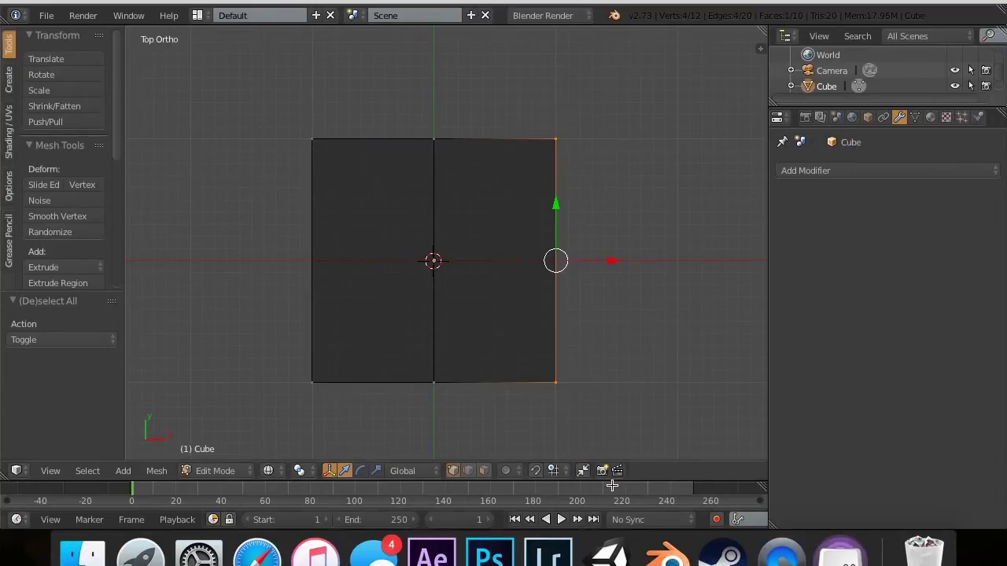
key("x")
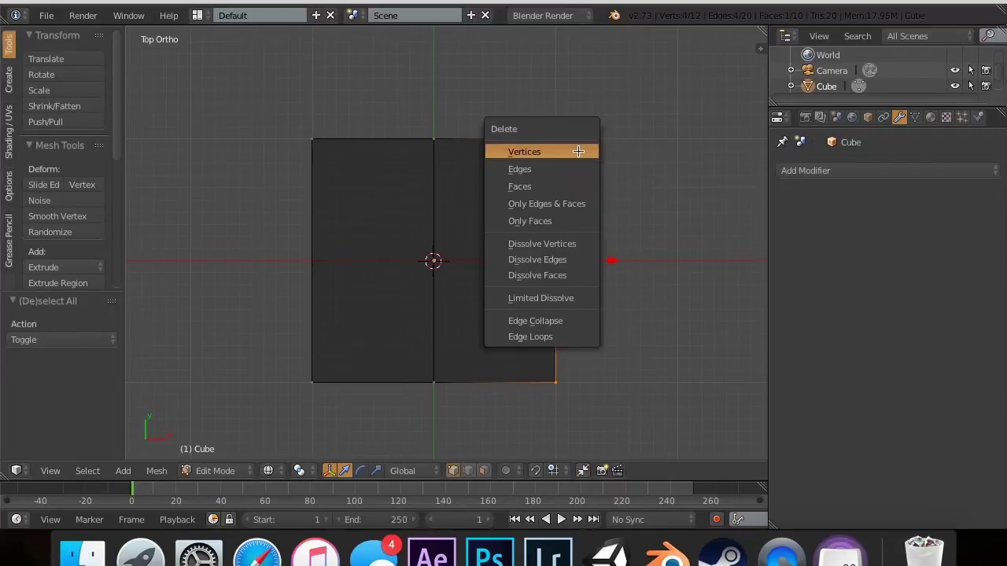
left_click(578, 151)
key("Tab")
Step: Add a Mirror modifier to the half cube, check it in Edit Mode, and return to Object Mode with Solid shading
scroll(577, 151, "down", 8)
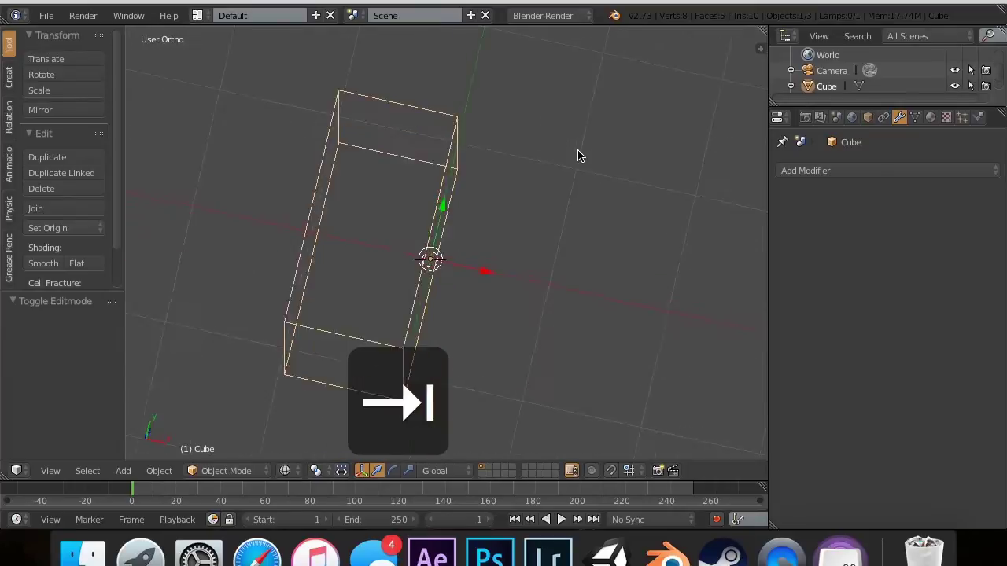
left_click(832, 172)
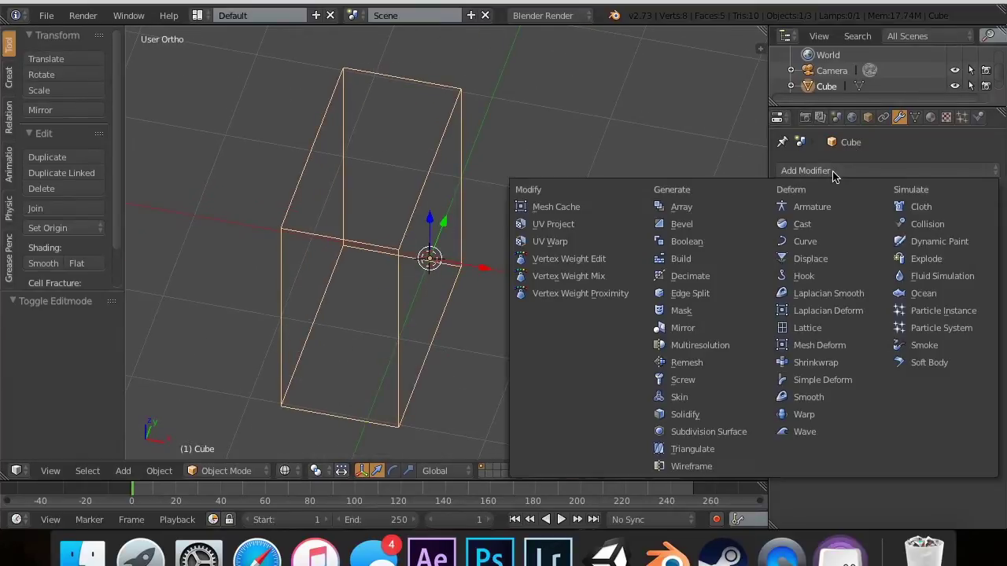
left_click(691, 328)
key("Tab")
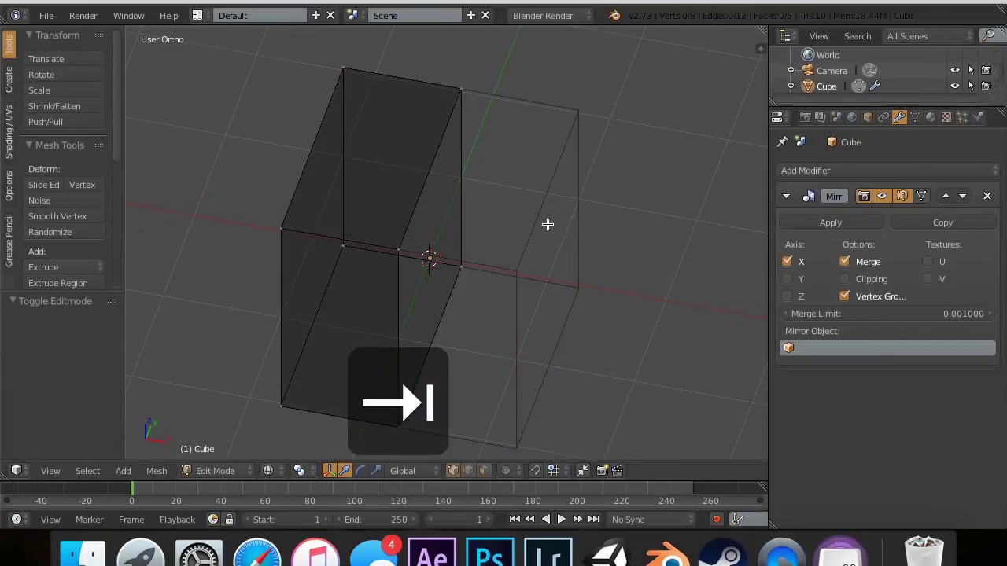
key("Tab")
key("z")
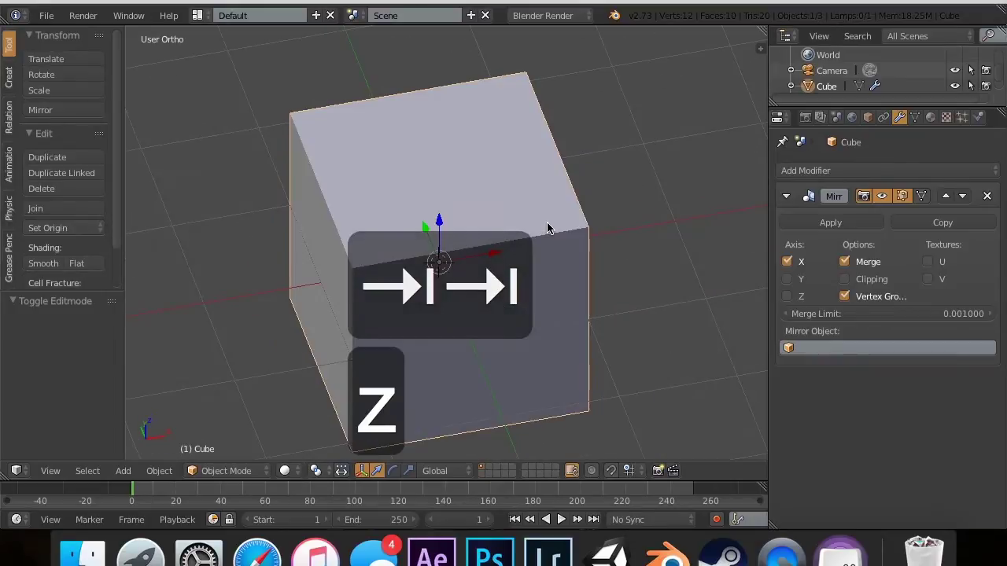
Step: Preview the mirrored cube in Rendered shading and examine it from different angles
key("shift+z")
scroll(541, 211, "down", 10)
scroll(525, 216, "up", 10)
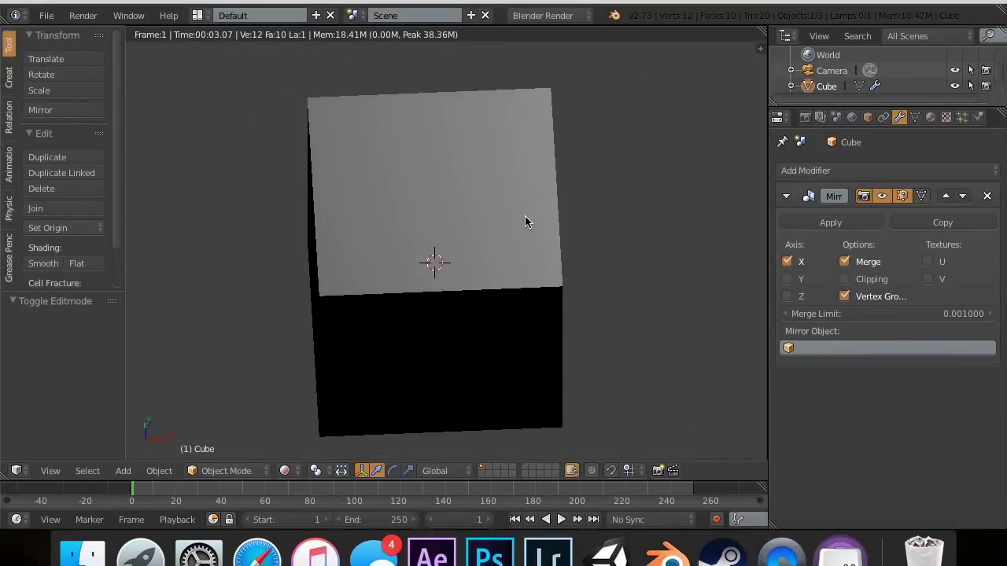
Step: In Edit Mode with Solid shading, move the half cube's outer front upper vertex about -2.59 units along Y
key("Tab")
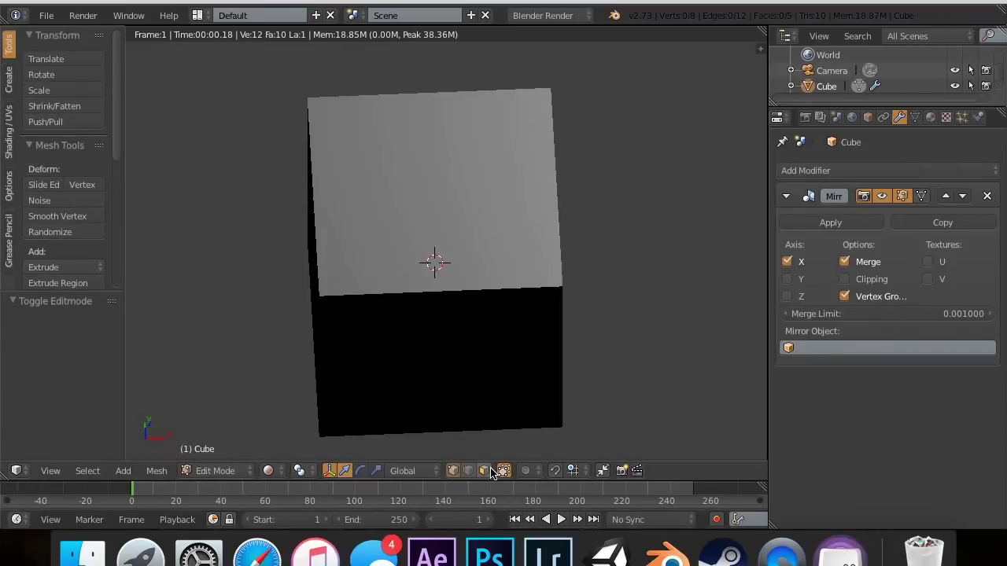
key("z")
key("z")
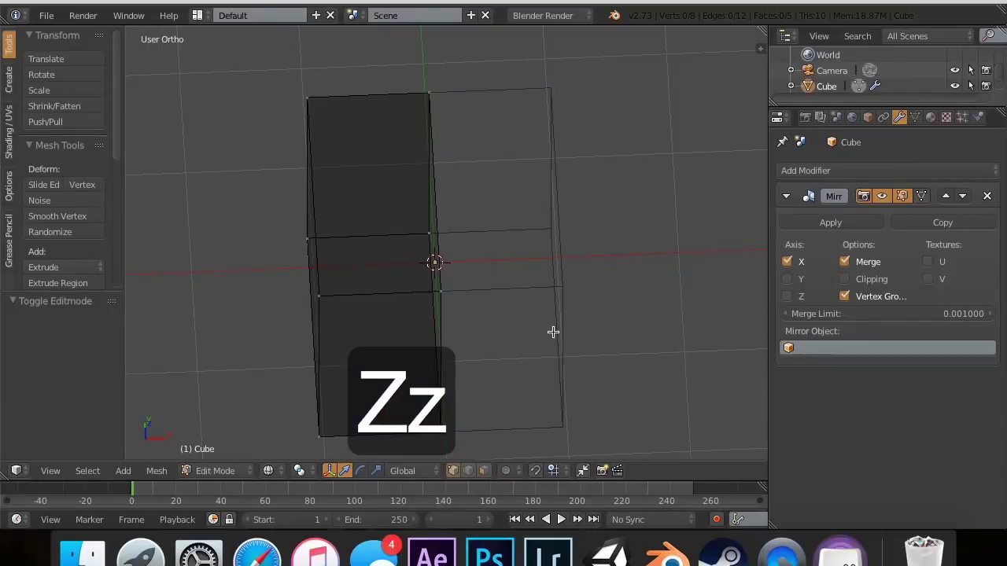
key("z")
scroll(552, 332, "left", 10)
right_click(589, 251)
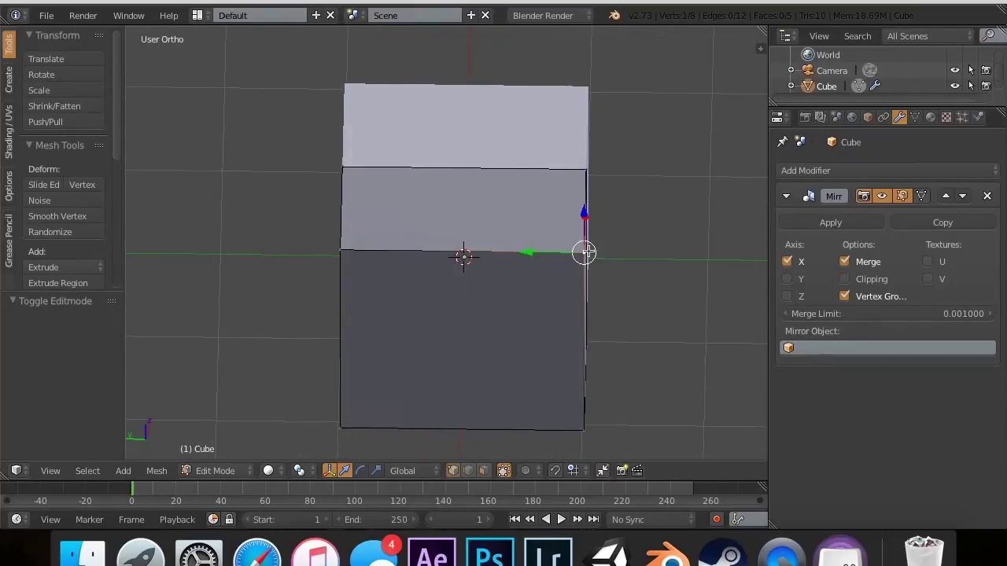
scroll(589, 252, "right", 10)
scroll(588, 251, "right", 8)
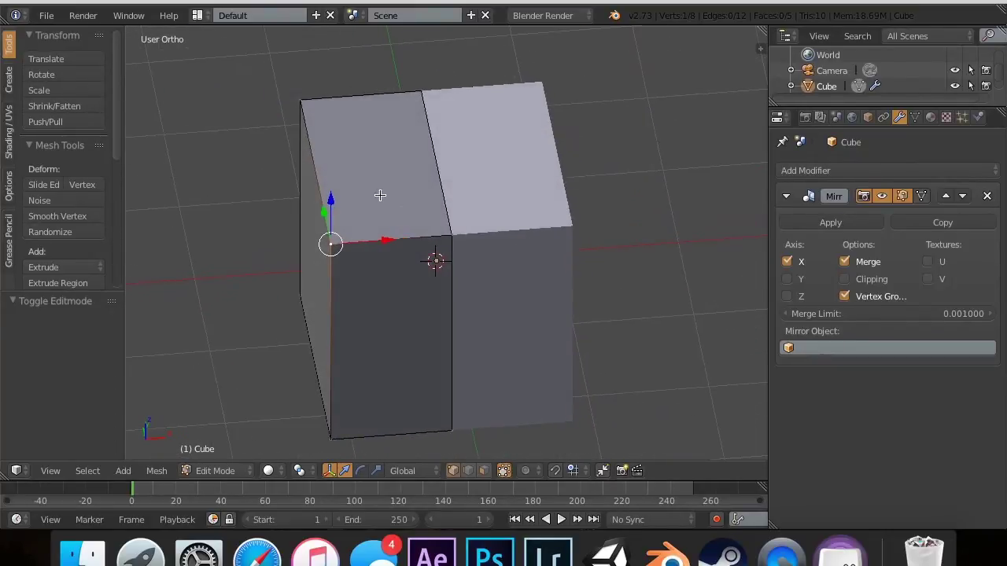
left_click_drag(324, 212, 446, 385)
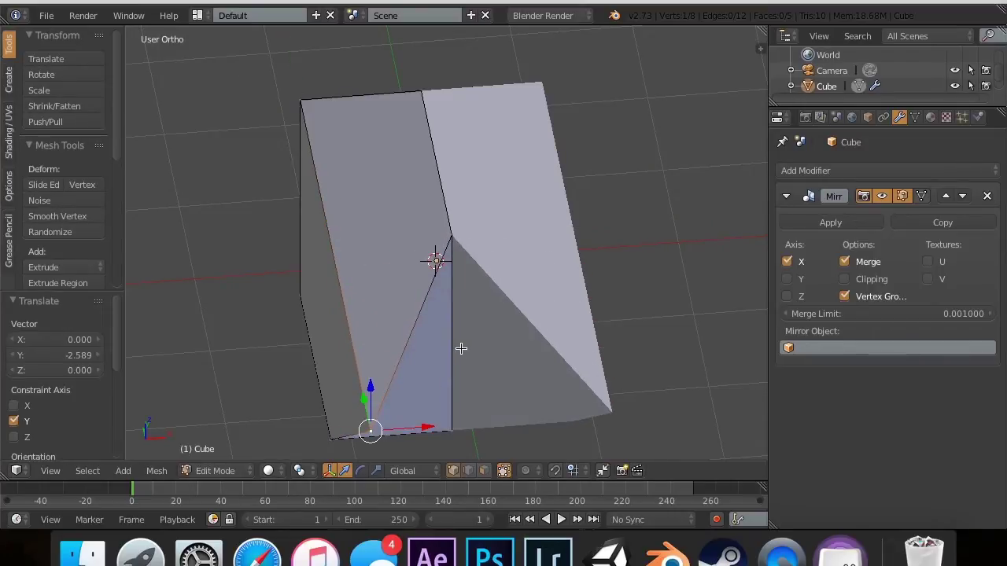
Step: Examine the stretched corner and its mirrored counterpart in Rendered shading from several sides
key("shift+z")
scroll(461, 349, "right", 15)
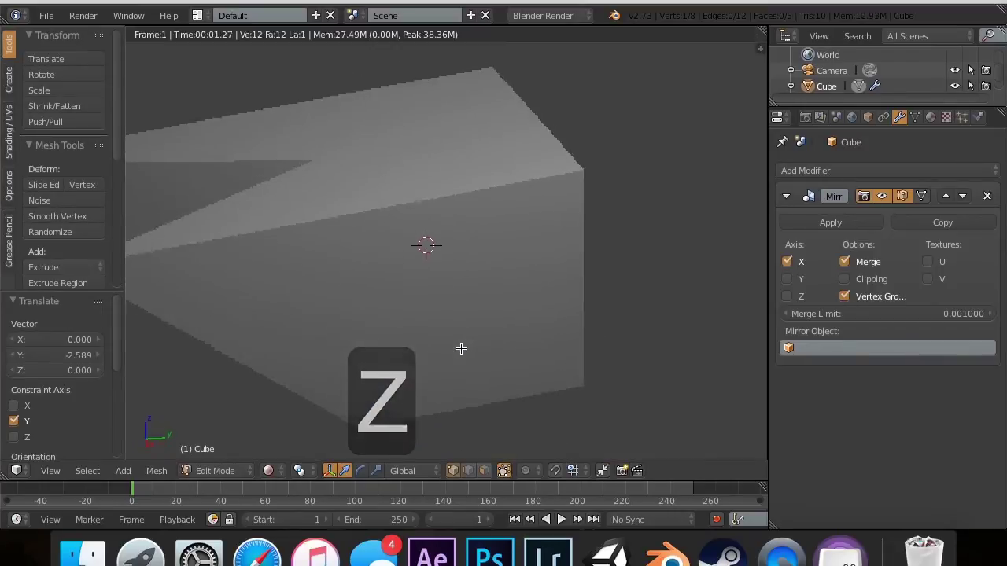
scroll(461, 348, "right", 8)
scroll(461, 349, "left", 8)
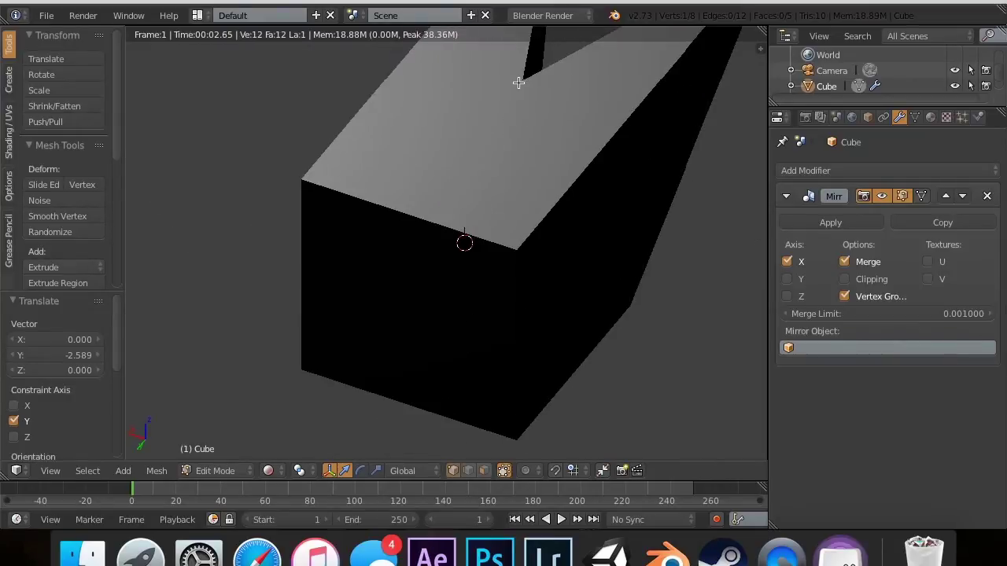
Step: Set the Mirror modifier's Merge Limit to 0.1 and inspect the rendered mesh from several angles
left_click(959, 319)
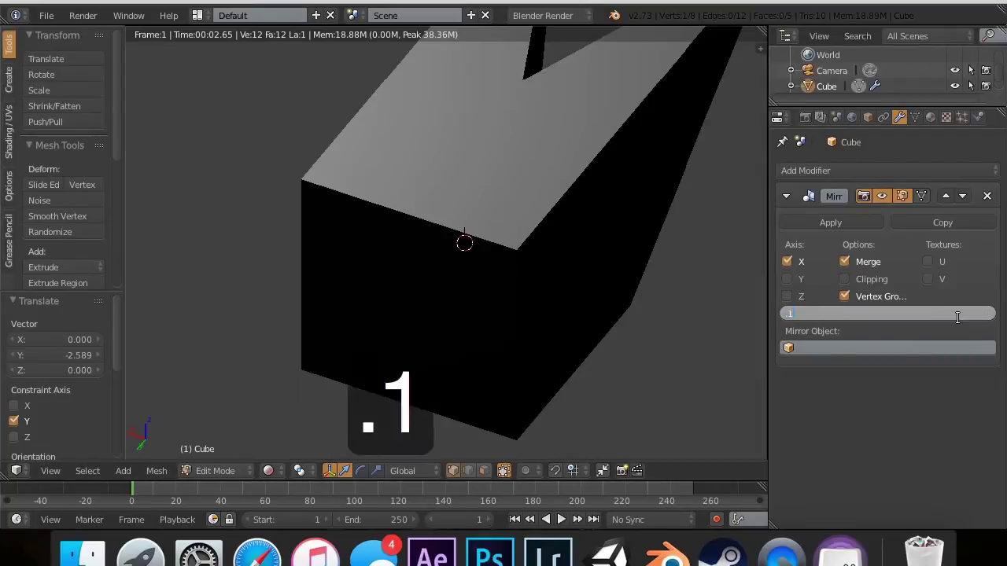
key("Return")
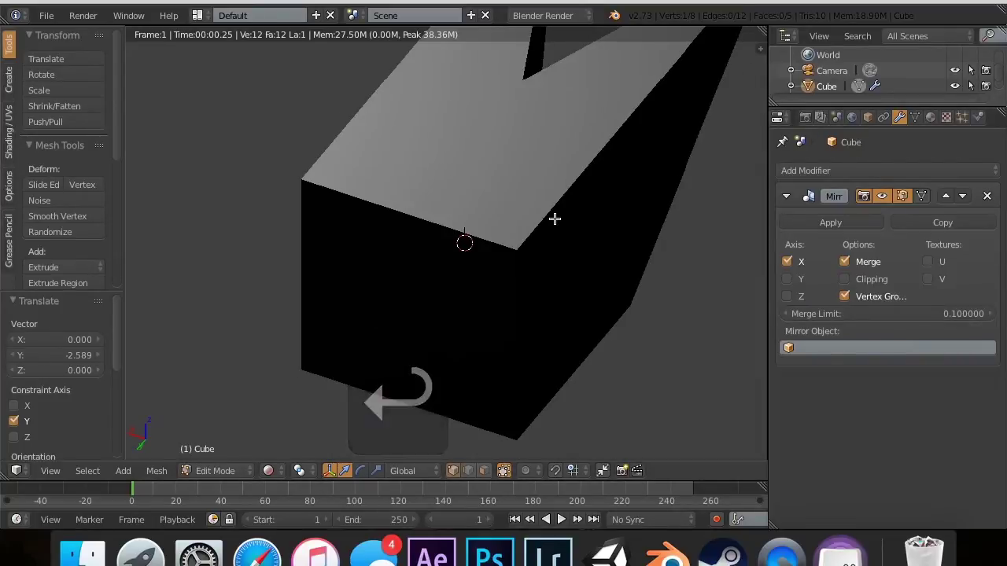
scroll(555, 247, "right", 10)
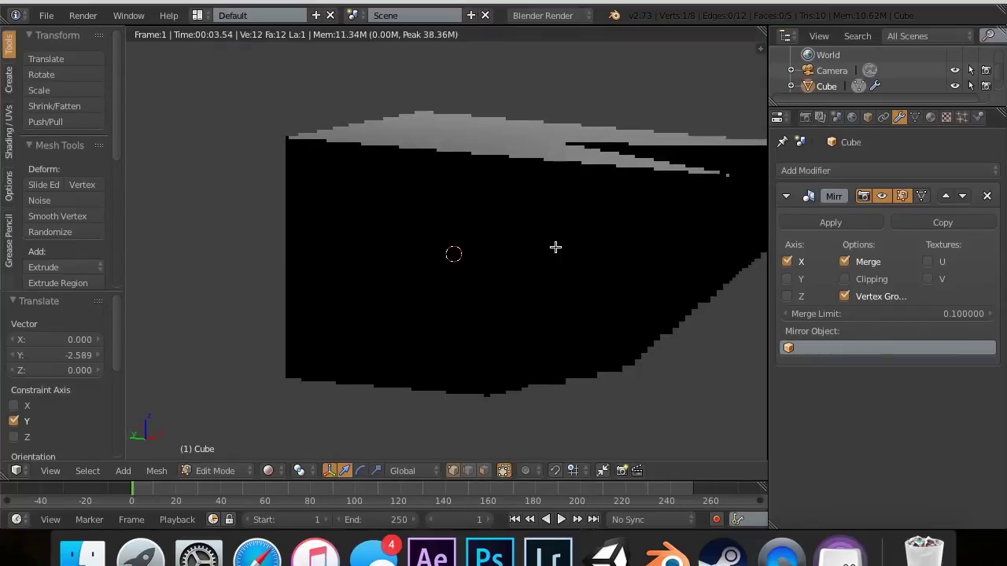
scroll(556, 247, "left", 5)
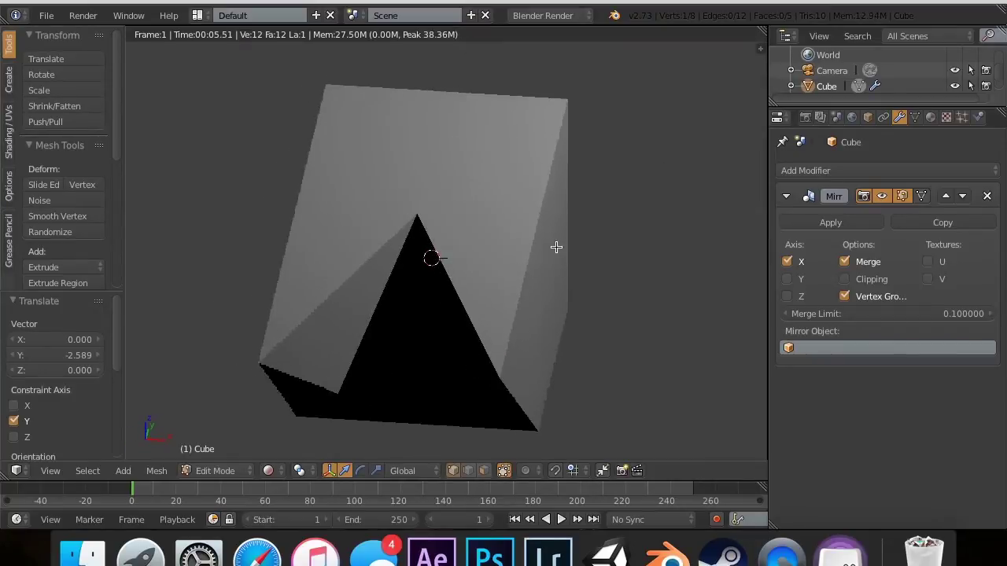
scroll(556, 246, "down", 5)
scroll(556, 247, "up", 5)
scroll(556, 247, "right", 5)
scroll(555, 246, "down", 10)
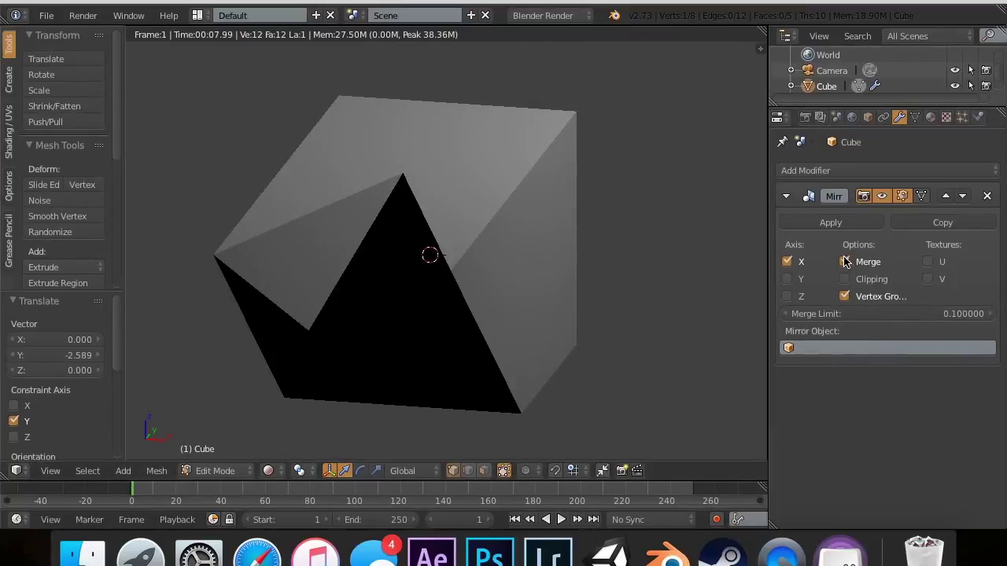
Step: Widen the modifier settings area and enable mirroring on the Y and Z axes in addition to X
left_click_drag(770, 253, 737, 258)
left_click(745, 279)
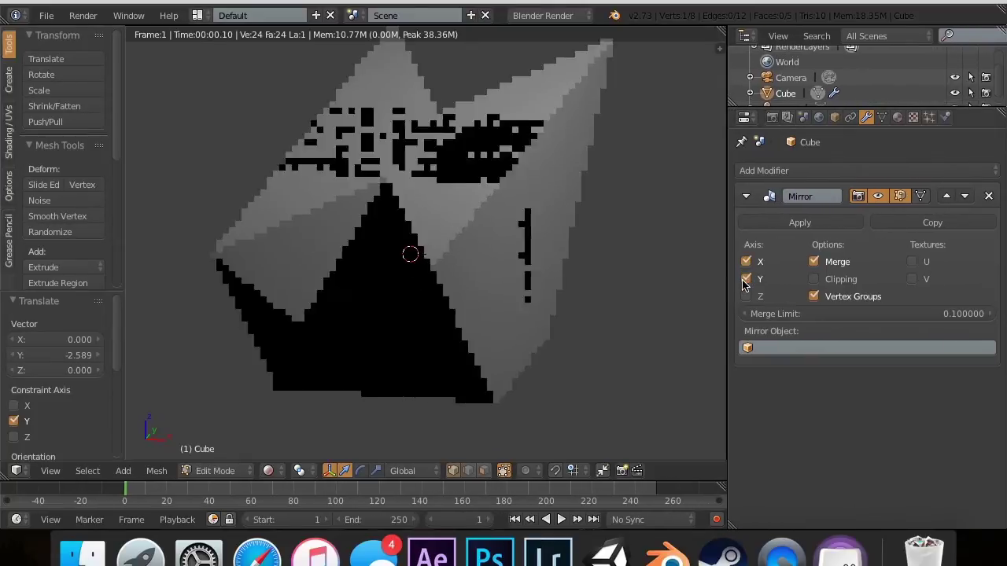
left_click(745, 298)
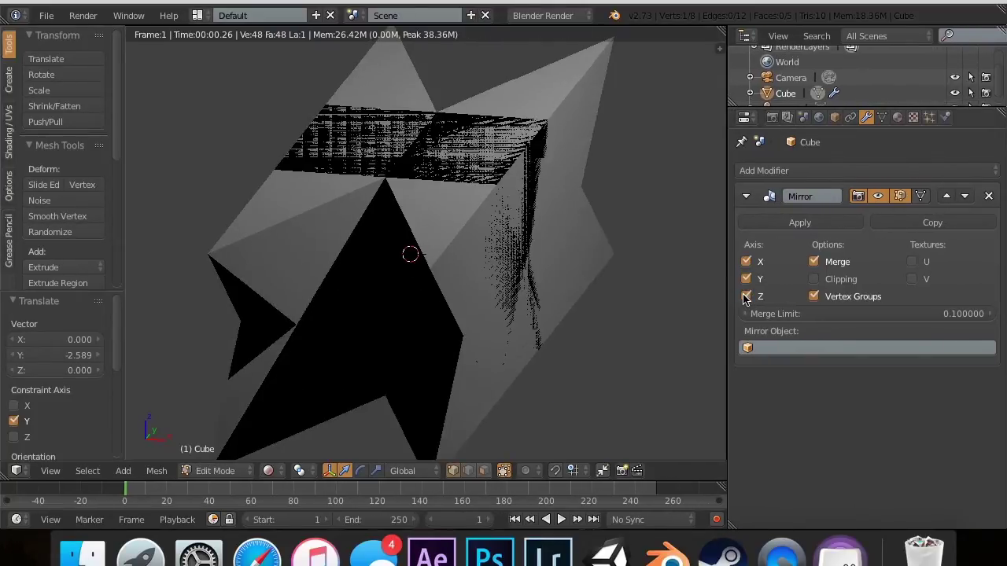
left_click(747, 280)
left_click(748, 280)
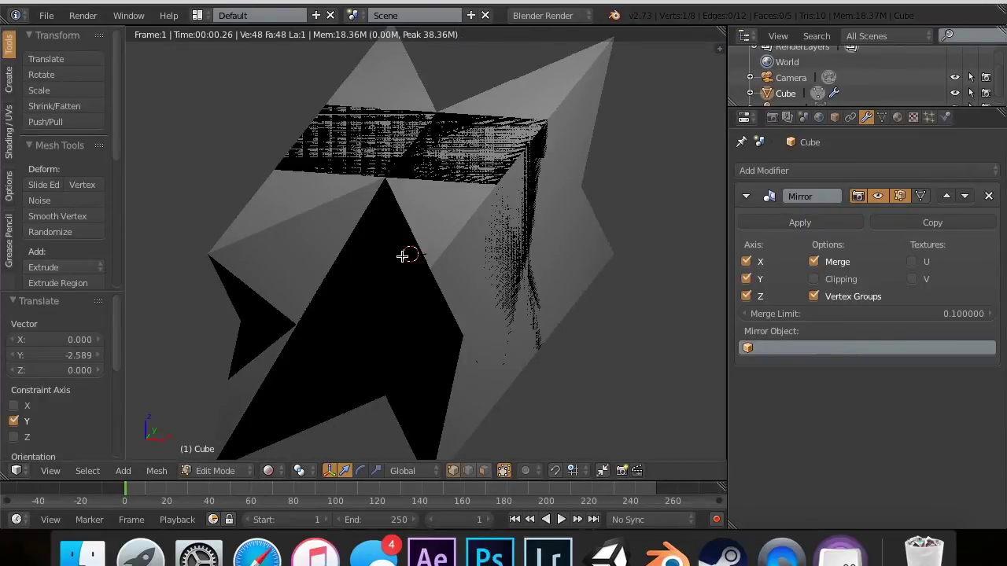
Step: Inspect the mesh mirrored on three axes in Solid shading, leave Edit Mode, and preview it in Rendered shading
key("z")
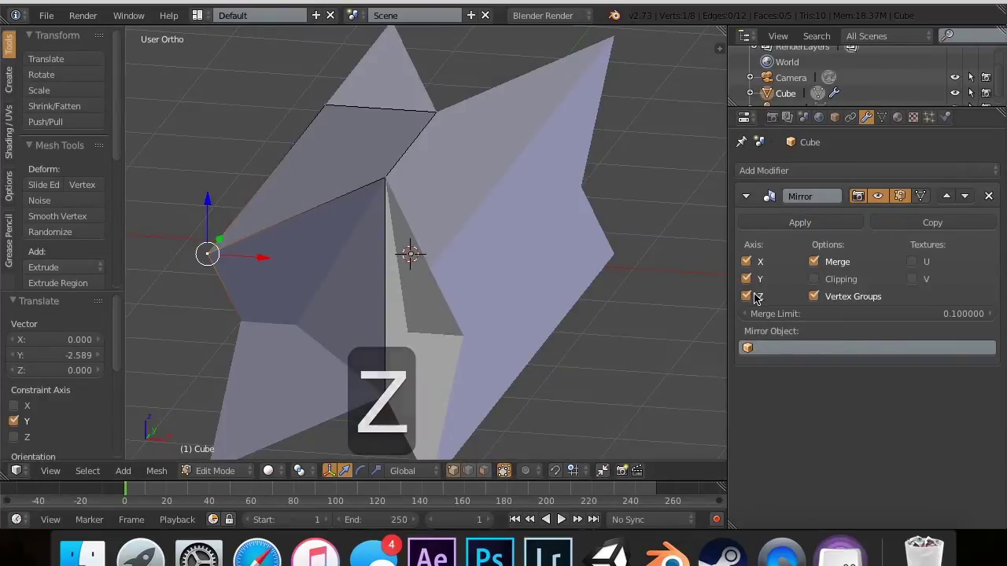
scroll(506, 256, "left", 10)
scroll(506, 256, "down", 10)
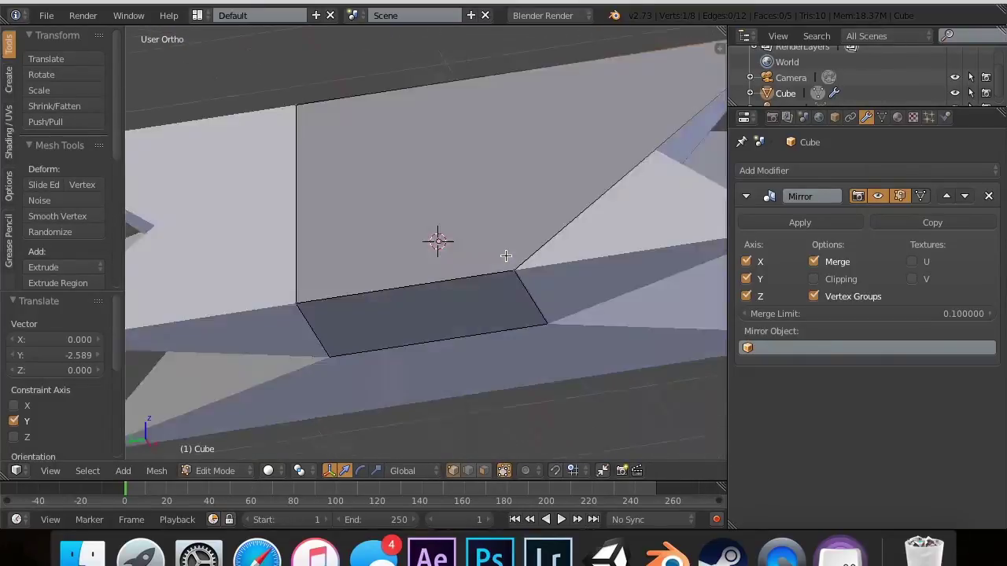
scroll(505, 256, "up", 10)
key("Tab")
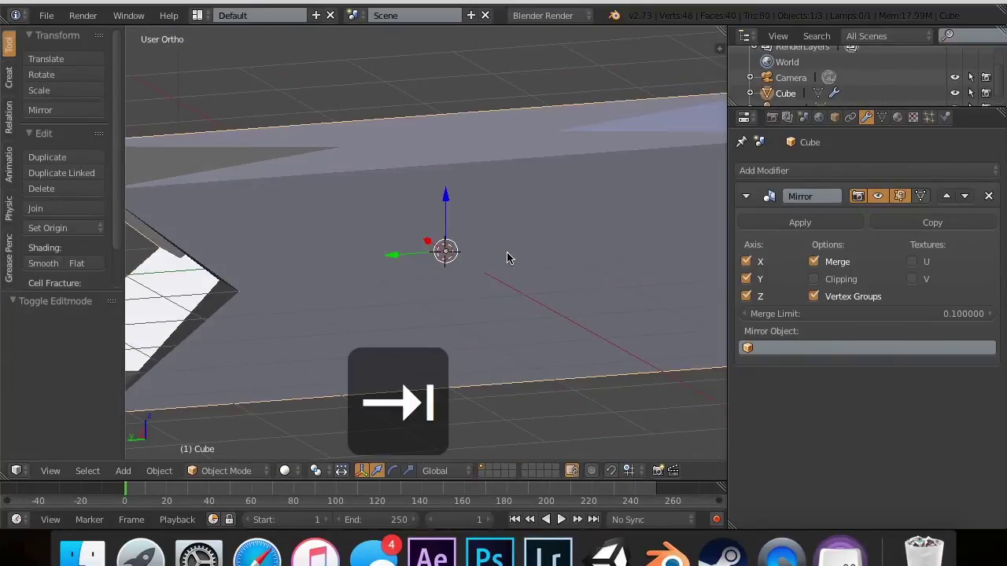
key("z")
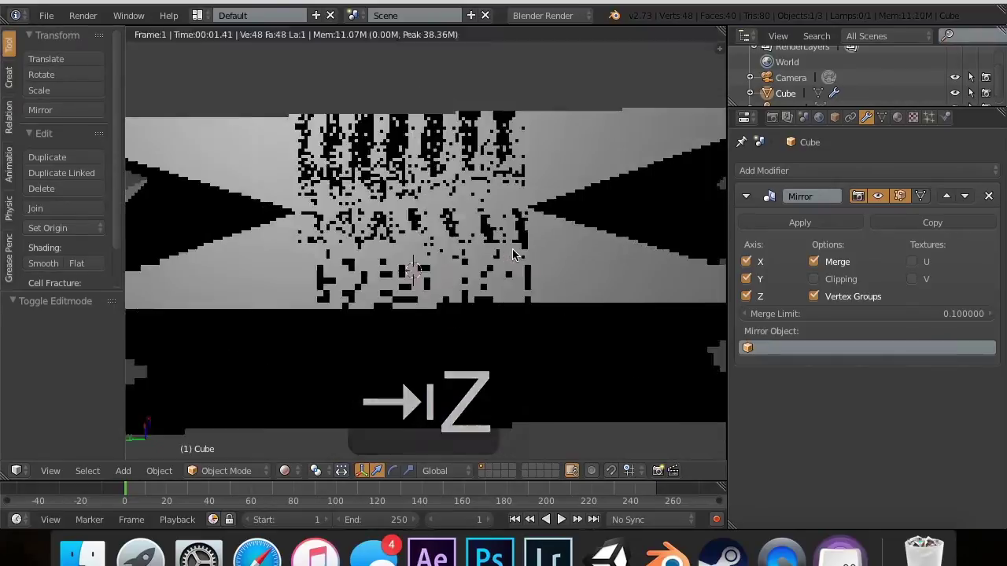
Step: Disable the Mirror modifier's Y and Z axes, keeping only X mirroring with Clipping off
left_click(827, 280)
left_click(826, 281)
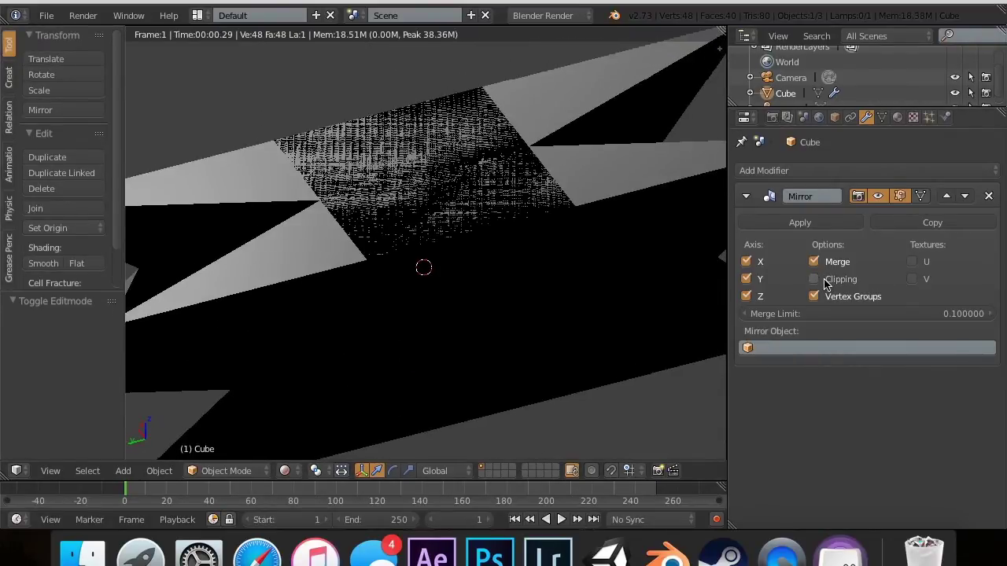
left_click(746, 279)
left_click(747, 297)
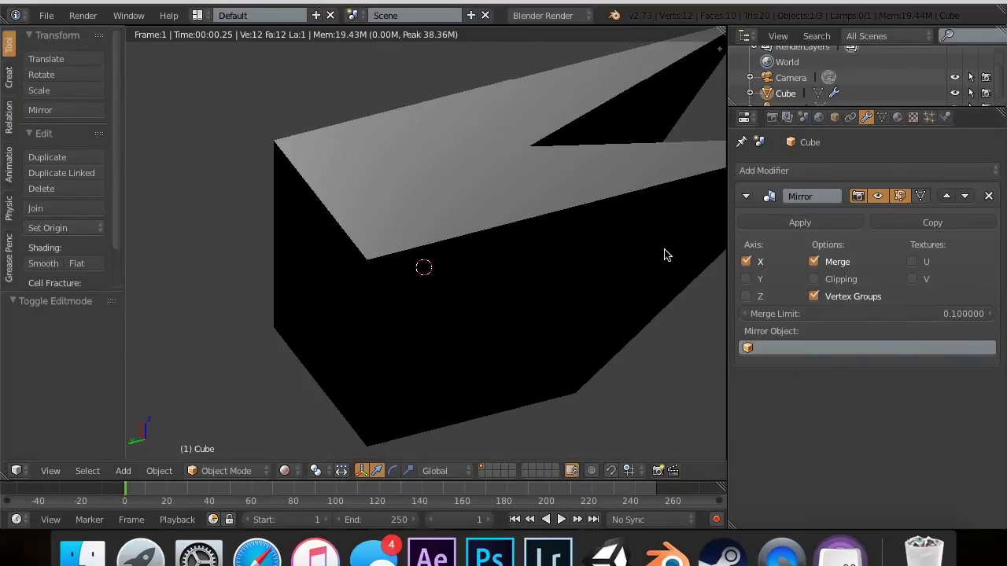
Step: Turn off the Mirror modifier's Merge option, inspect the rendered mesh from several angles, and turn Merge back on
mouse_move(546, 312)
middle_mouse_down()
mouse_move(556, 310)
mouse_move(571, 338)
mouse_move(560, 314)
middle_mouse_up()
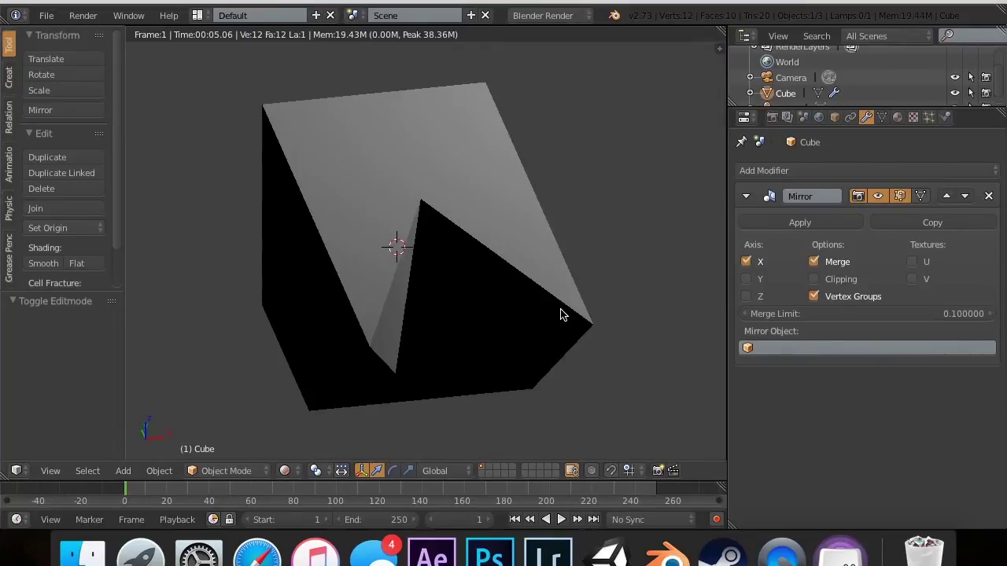
left_click(842, 266)
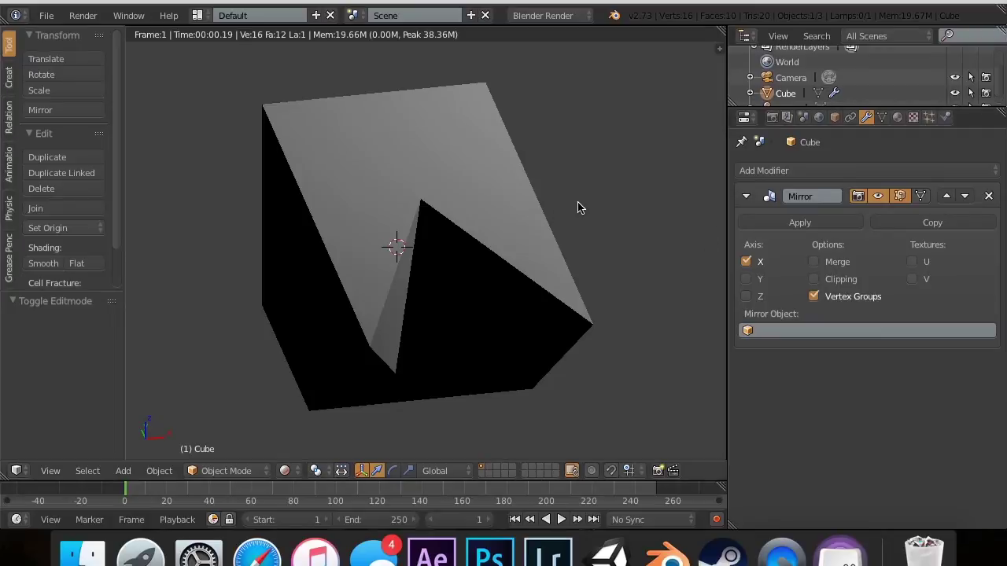
scroll(360, 169, "right", 10)
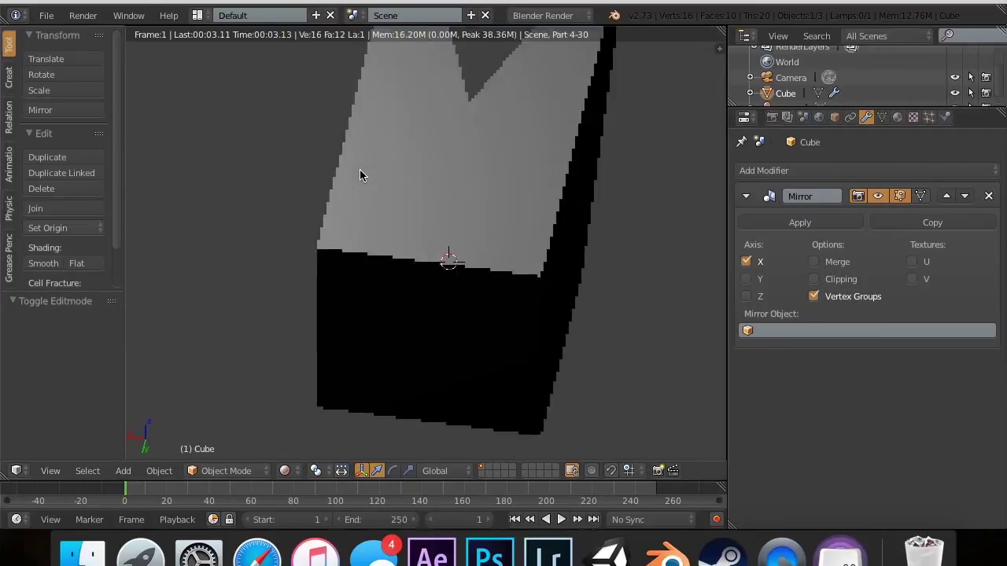
left_click(833, 263)
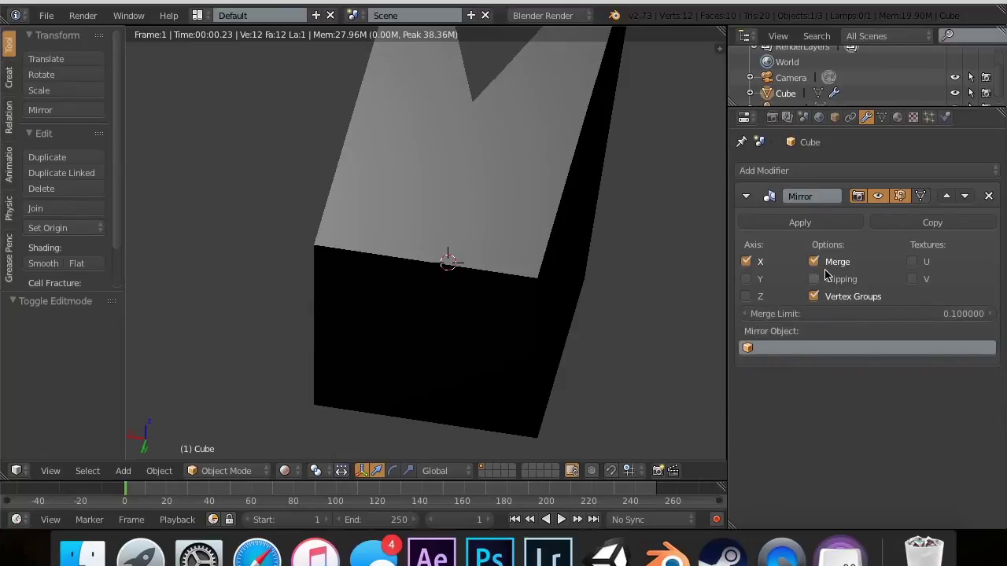
Step: Toggle the Mirror modifier's Clipping and Vertex Groups options, leaving both of them disabled
left_click(820, 277)
left_click(820, 277)
left_click(817, 281)
left_click(818, 292)
left_click(818, 293)
left_click(818, 282)
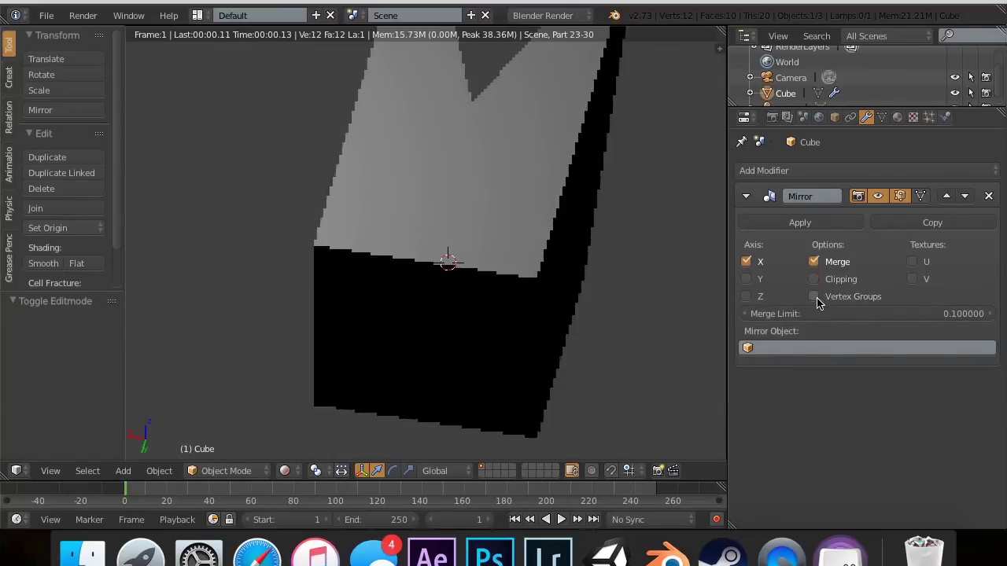
left_click(815, 297)
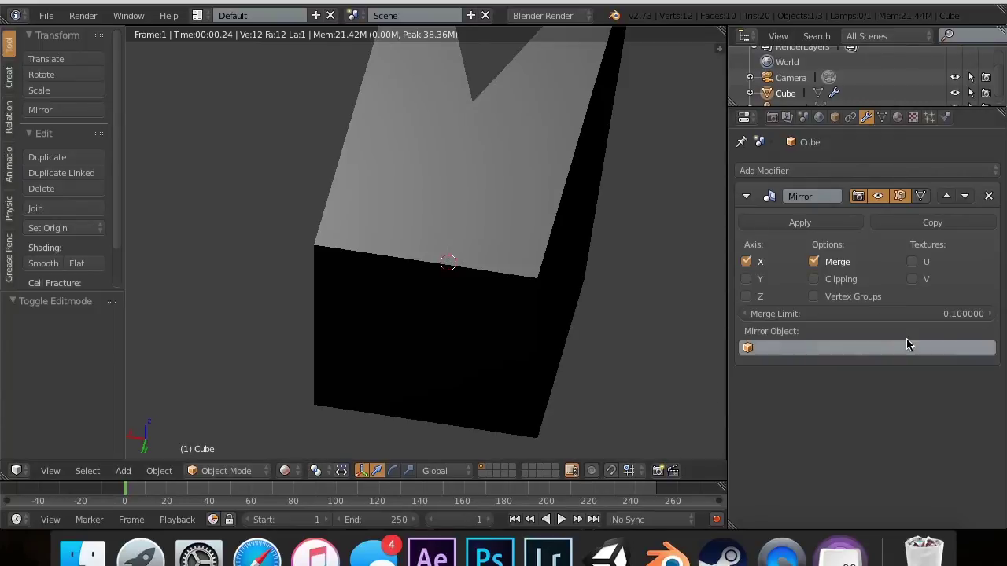
Step: Disable the Mirror modifier's X axis, inspect the unmirrored half of the mesh, and enable X again
left_click(745, 261)
scroll(497, 184, "left", 10)
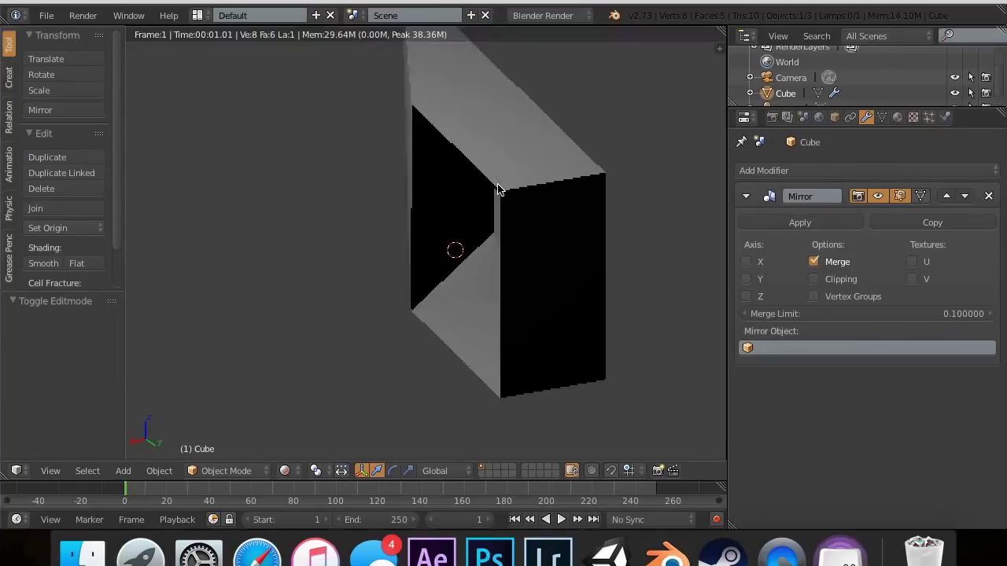
middle_click_drag(497, 190, 497, 190)
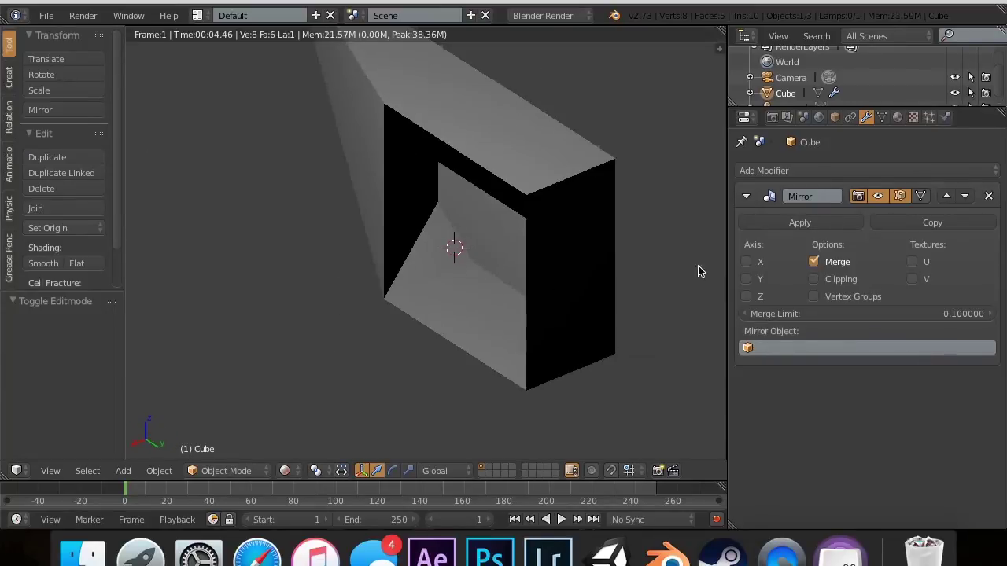
left_click(751, 265)
middle_click_drag(467, 229, 418, 204)
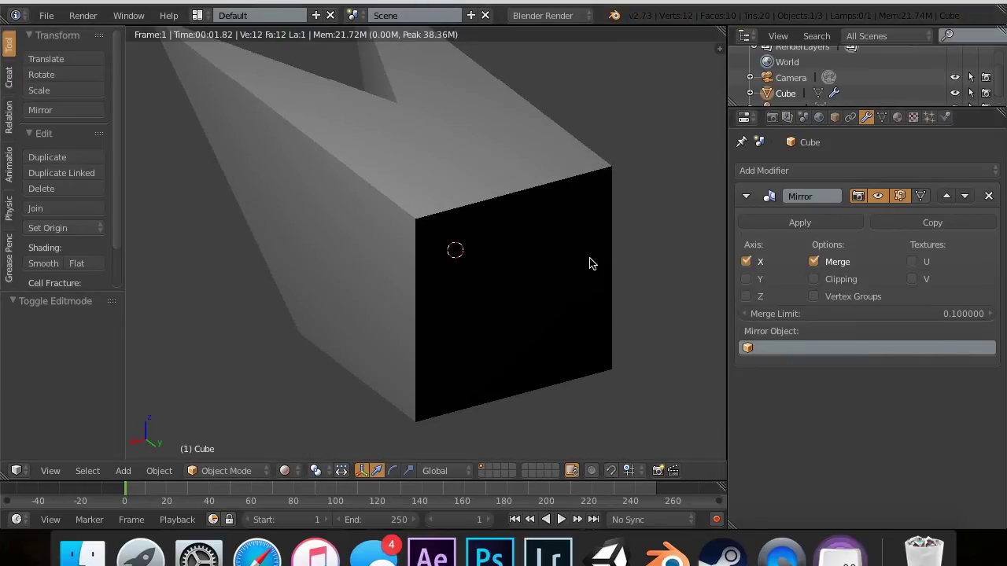
Step: Enable texture mirroring for both the U and V coordinates in the Mirror modifier
left_click(913, 264)
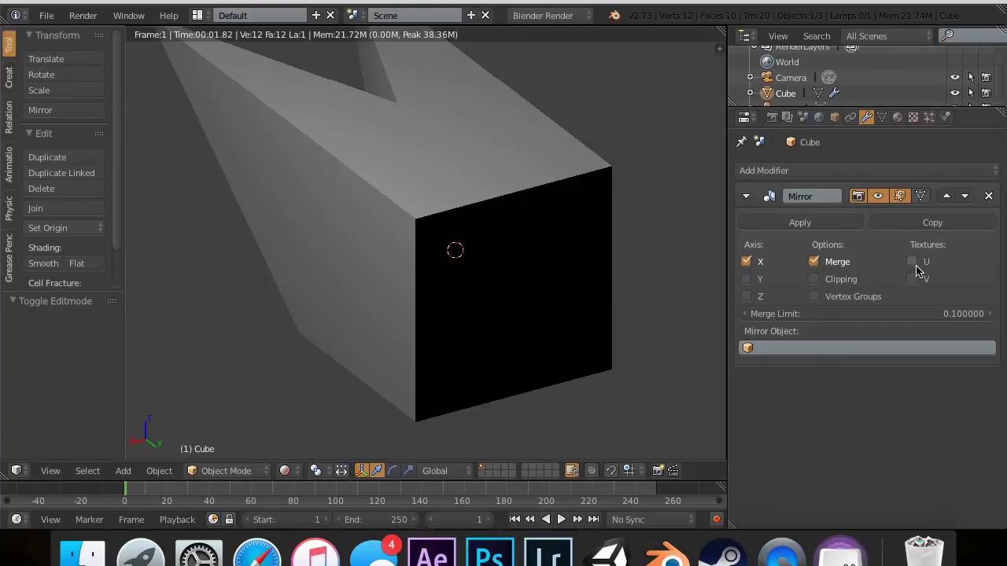
left_click(916, 262)
left_click(915, 263)
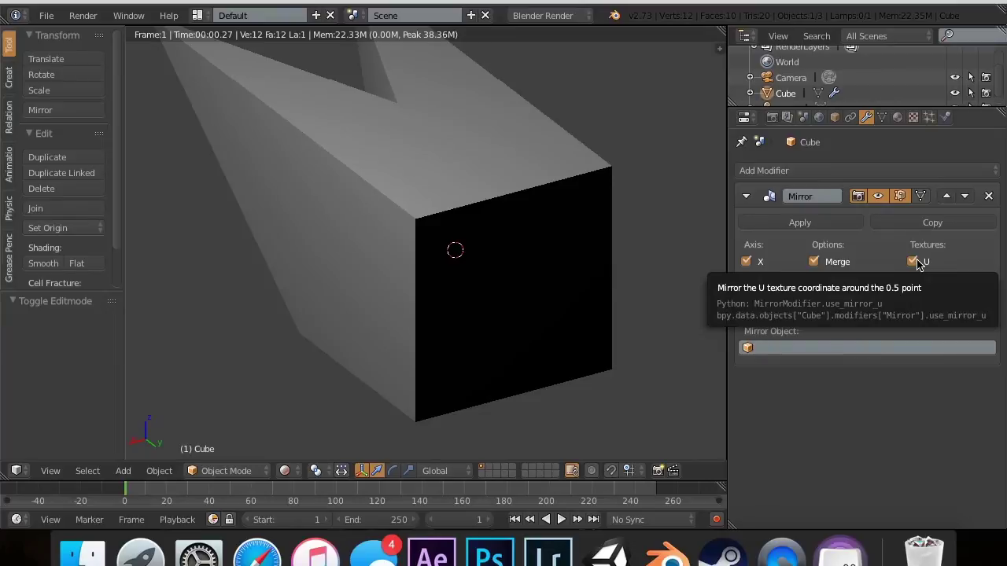
left_click(912, 280)
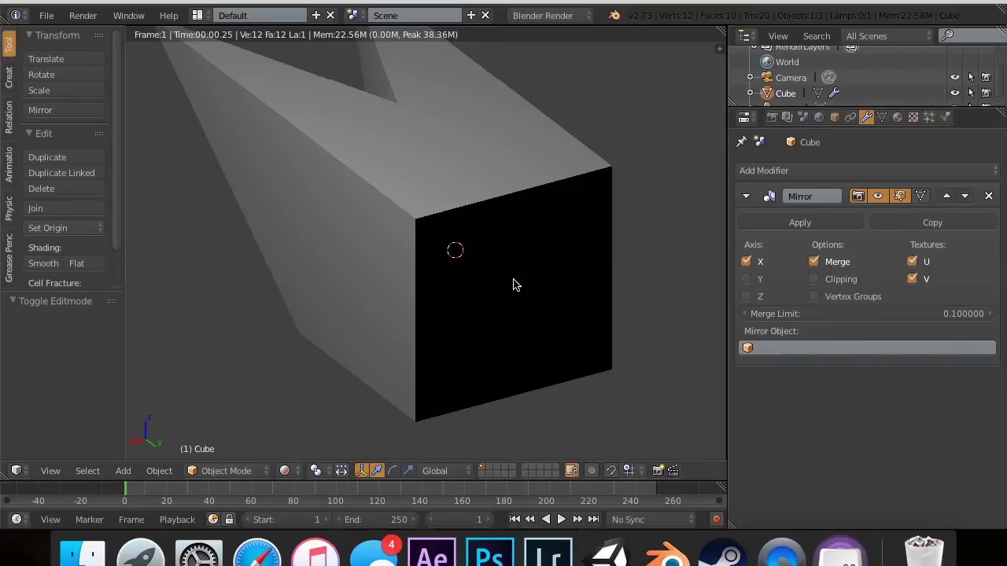
Step: Return the viewport to Solid shading and, with the lamp in view, make the cube the active object
key("z")
scroll(516, 286, "left", 5)
scroll(516, 285, "down", 6)
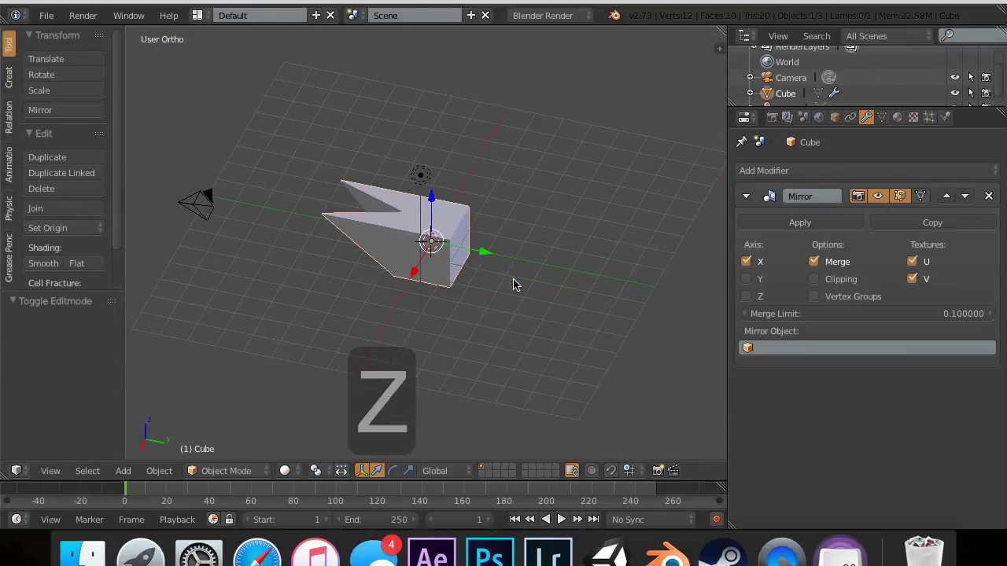
scroll(516, 285, "right", 10)
scroll(514, 280, "right", 5)
right_click(379, 64)
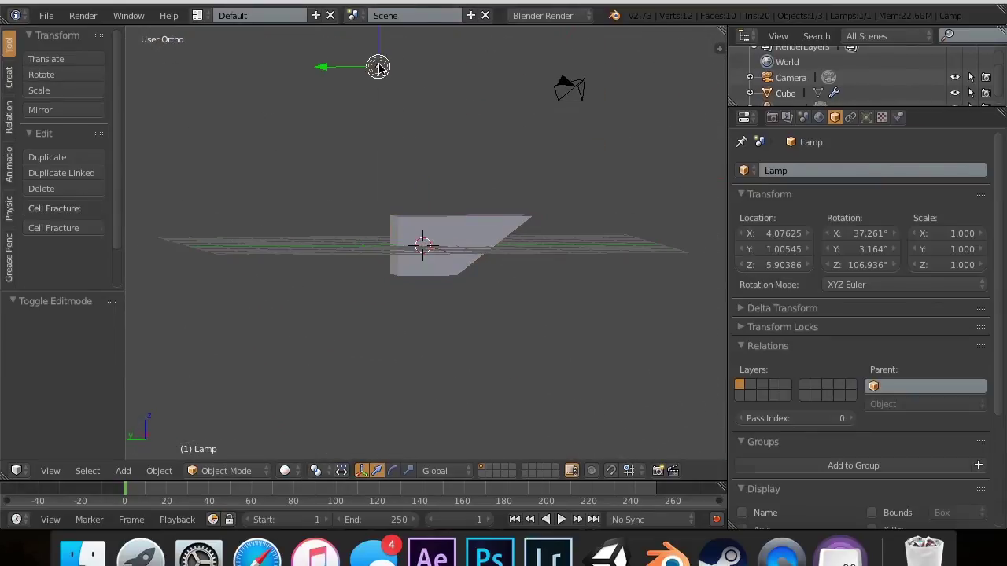
right_click(473, 225)
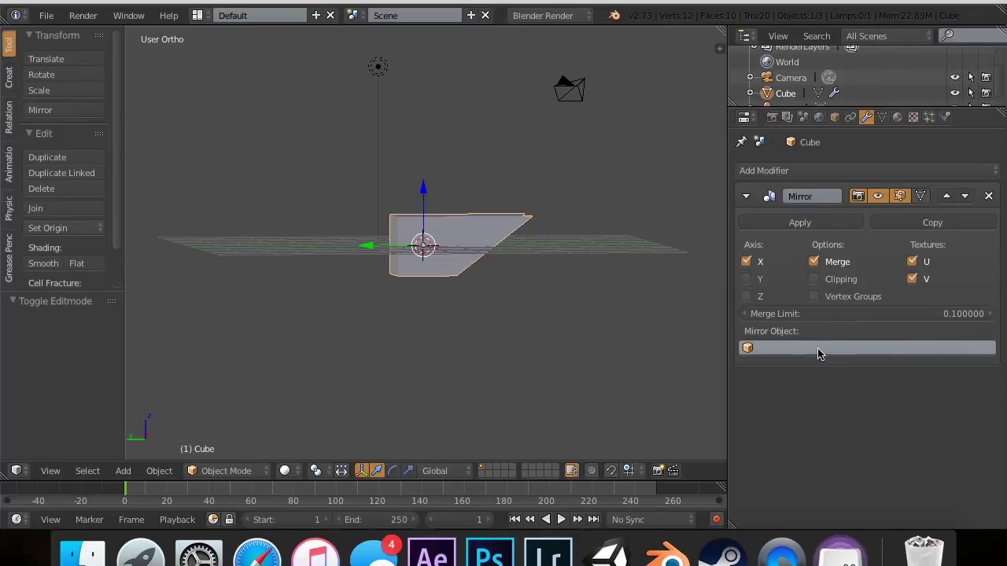
Step: Move the lamp down close to the cube, by about -2.34 in X, -0.53 in Y and -3.81 in Z
right_click(378, 67)
scroll(377, 71, "up", 10)
scroll(377, 71, "down", 5)
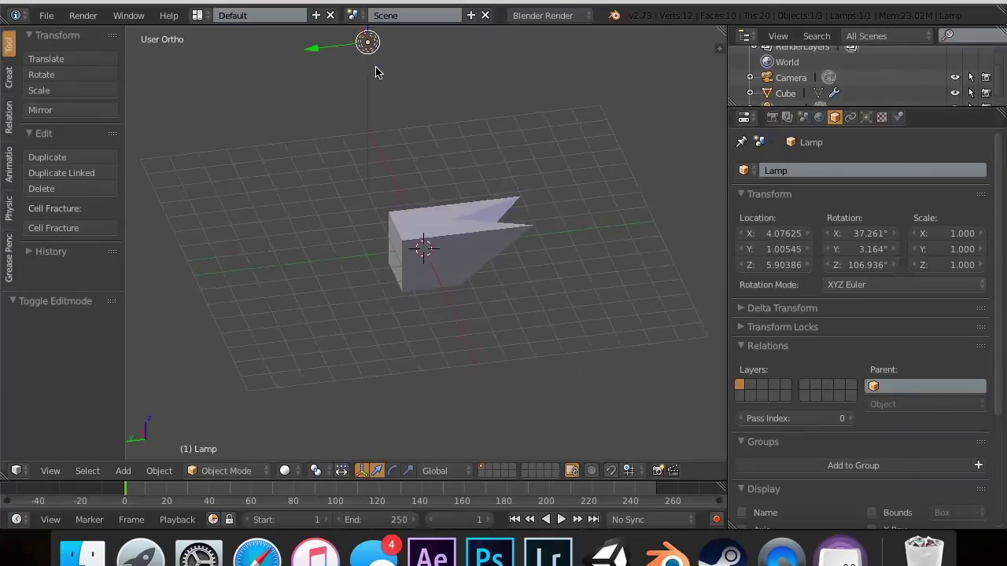
key("g")
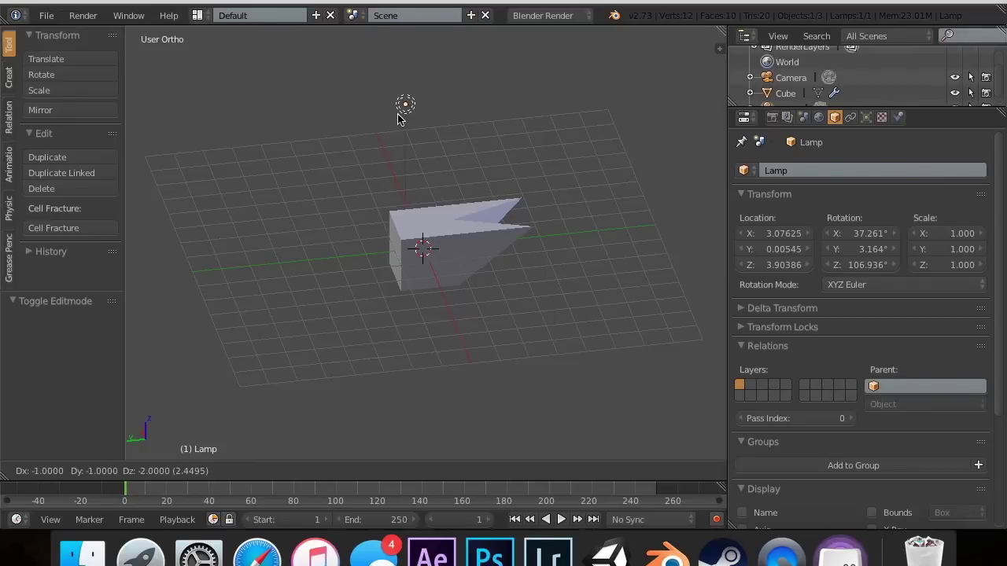
left_click(379, 186)
scroll(379, 186, "down", 3)
scroll(379, 186, "right", 15)
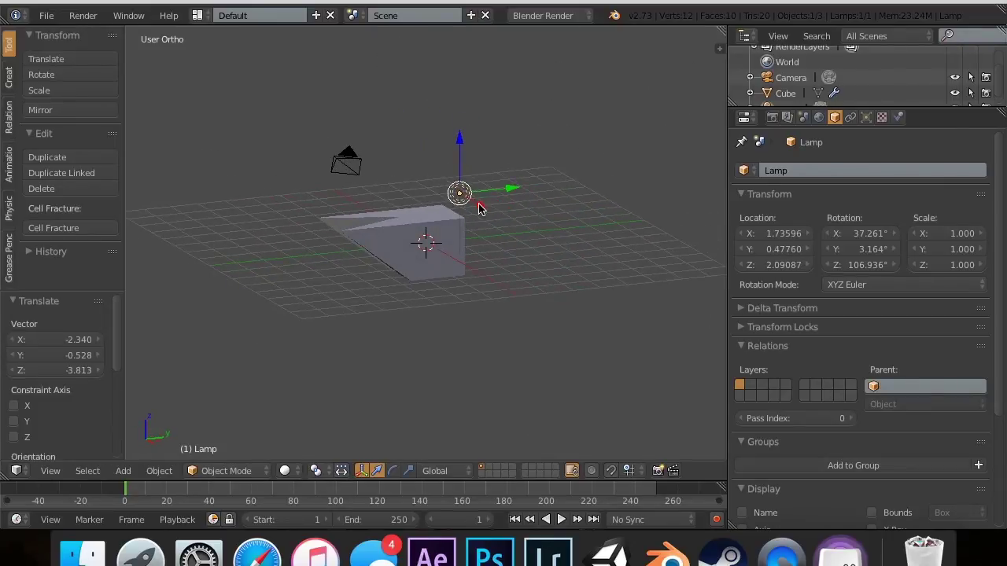
Step: Shift the lamp about 3.54 along the X axis and about -0.35 along the Y axis
key("g")
key("x")
left_click(508, 256)
key("g")
key("y")
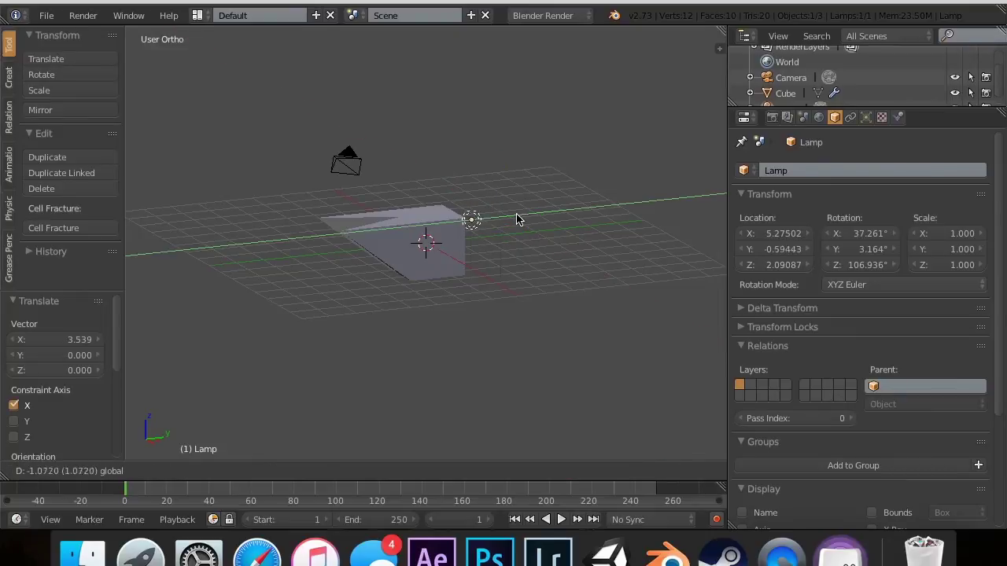
left_click(539, 218)
Step: Set the cube's Mirror Object to Lamp and inspect the mirrored mesh from several angles
right_click(442, 248)
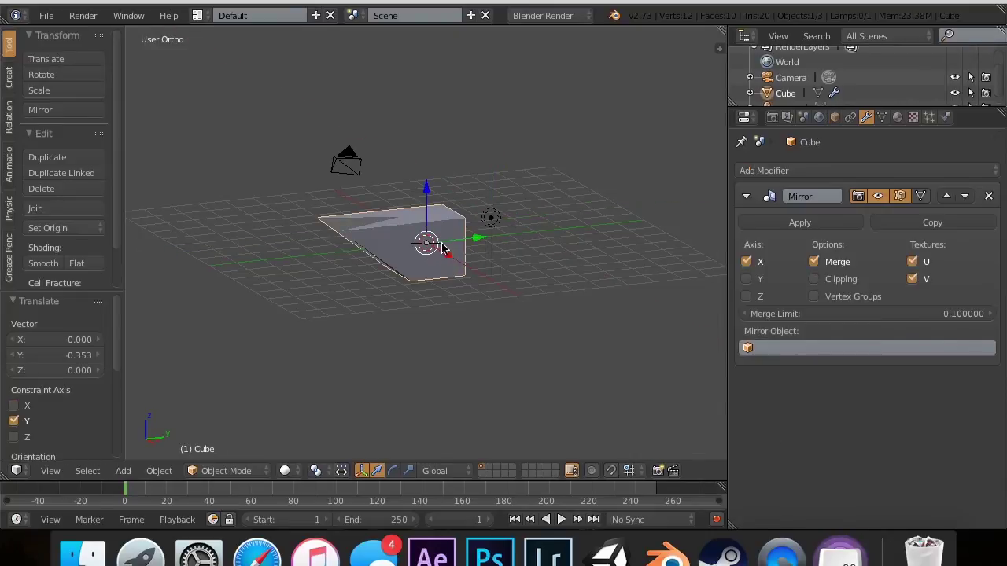
left_click(920, 348)
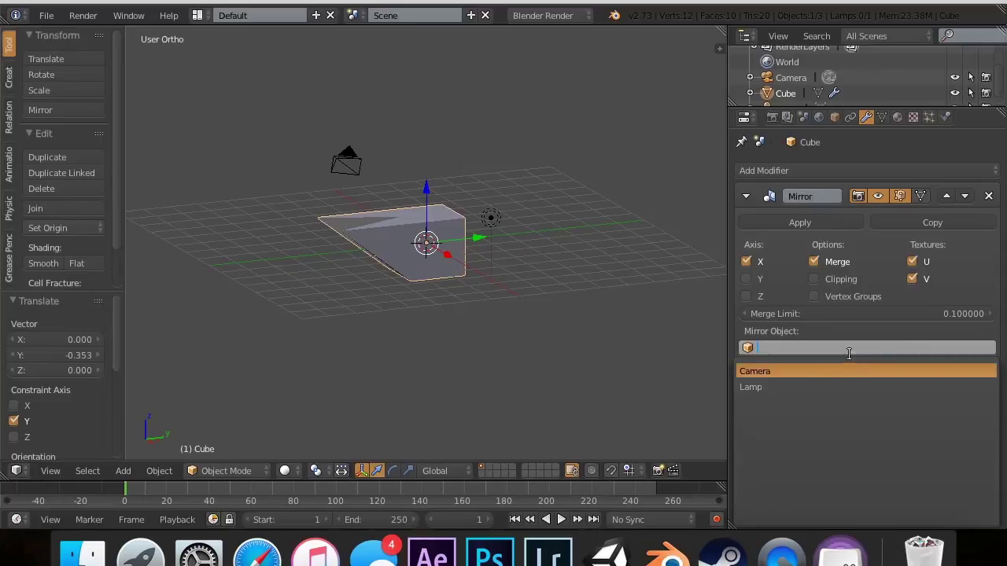
left_click(804, 388)
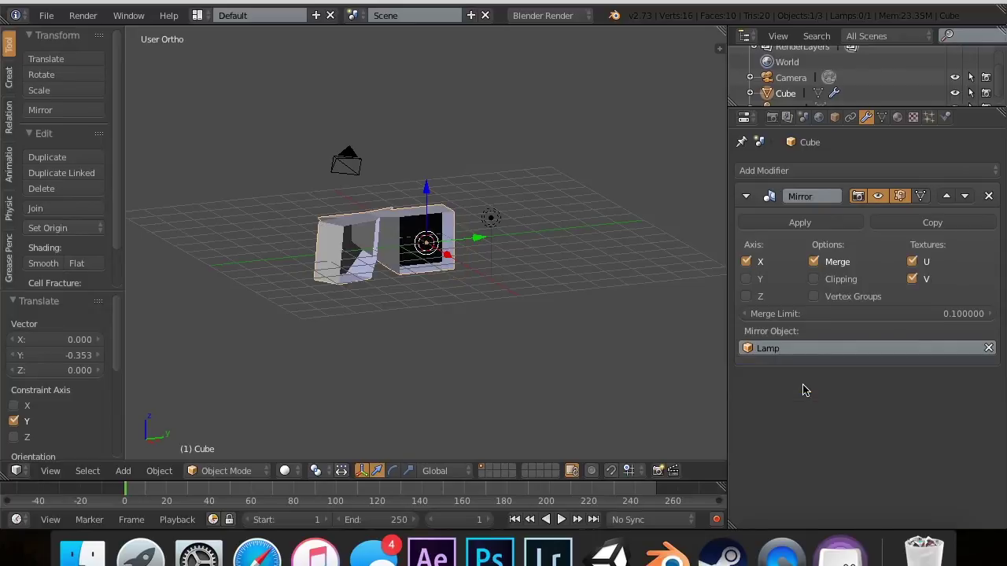
scroll(450, 277, "left", 10)
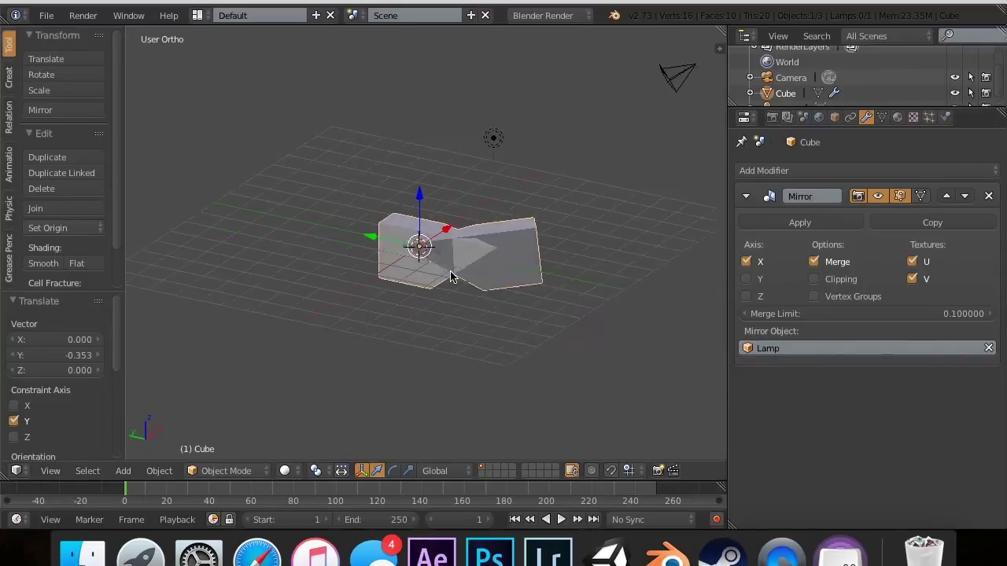
middle_click_drag(451, 276, 511, 250)
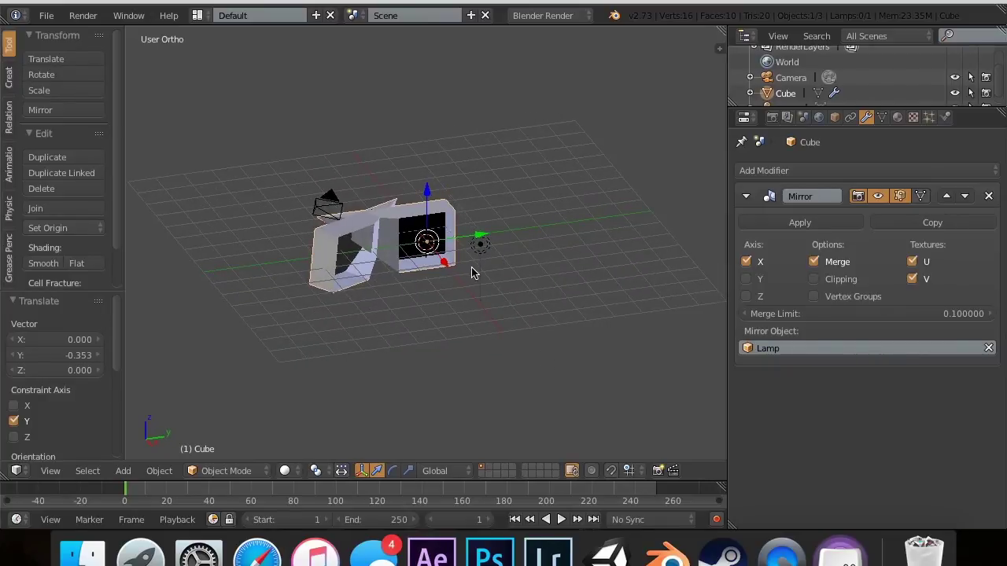
Step: Set the cube's Mirror Object to Camera and inspect the mirrored mesh from several angles
right_click(479, 244)
right_click(401, 247)
left_click(905, 351)
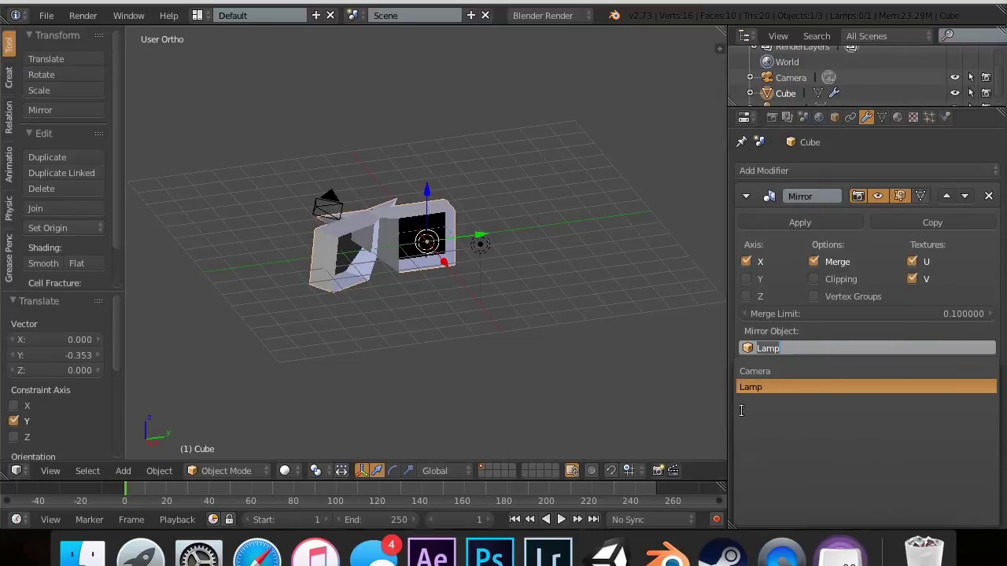
left_click(769, 371)
middle_click_drag(543, 240, 442, 260)
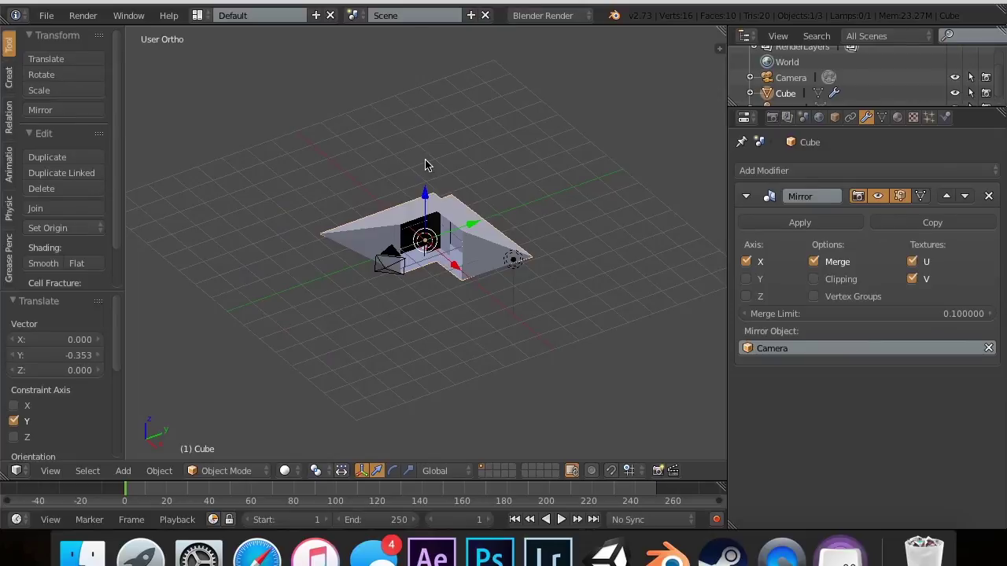
middle_click_drag(424, 164, 530, 275)
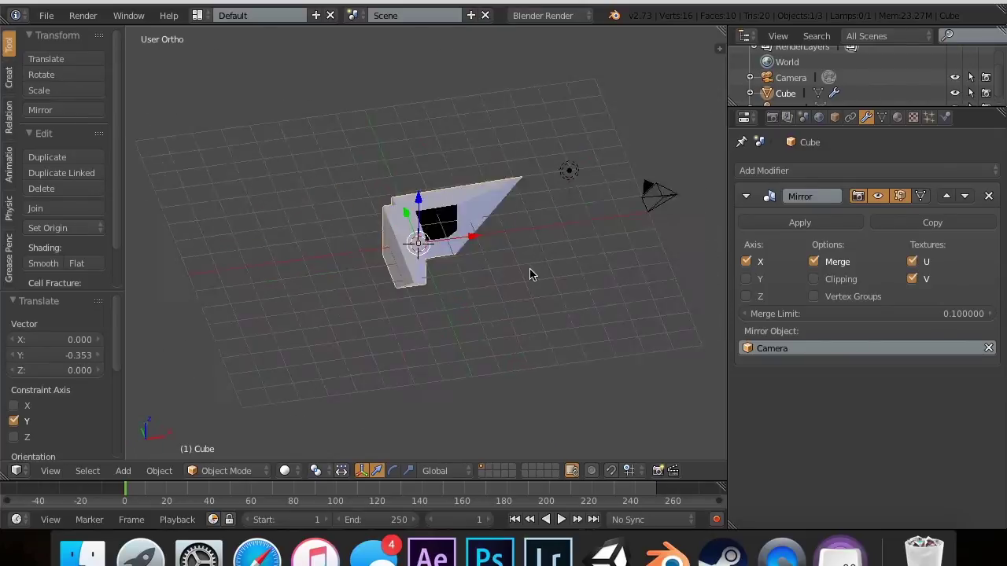
scroll(530, 274, "right", 10)
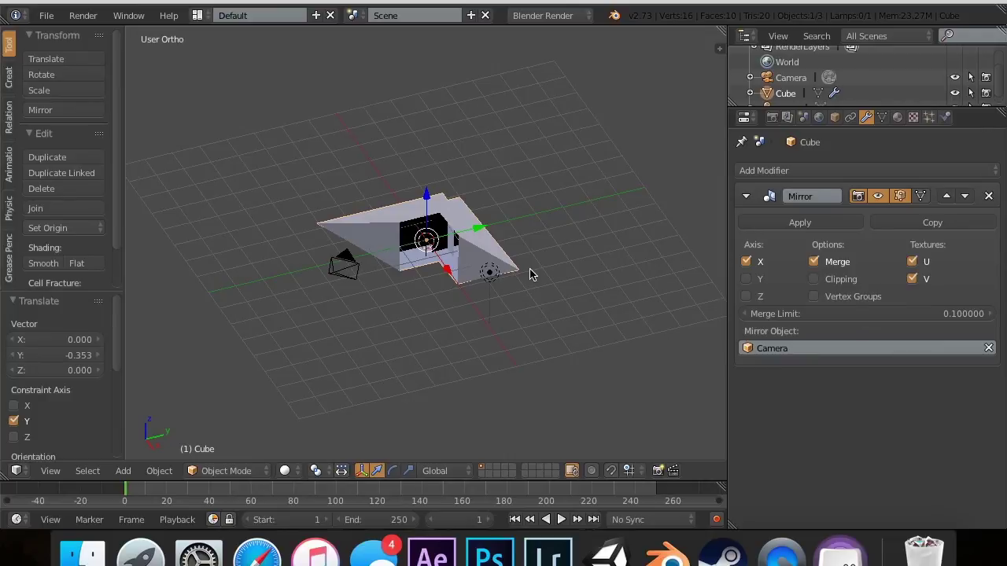
Step: Rotate the camera to about X 66°, Y -47°, Z -278°, lower it about 0.26 along Z, and reselect the cube
right_click(330, 268)
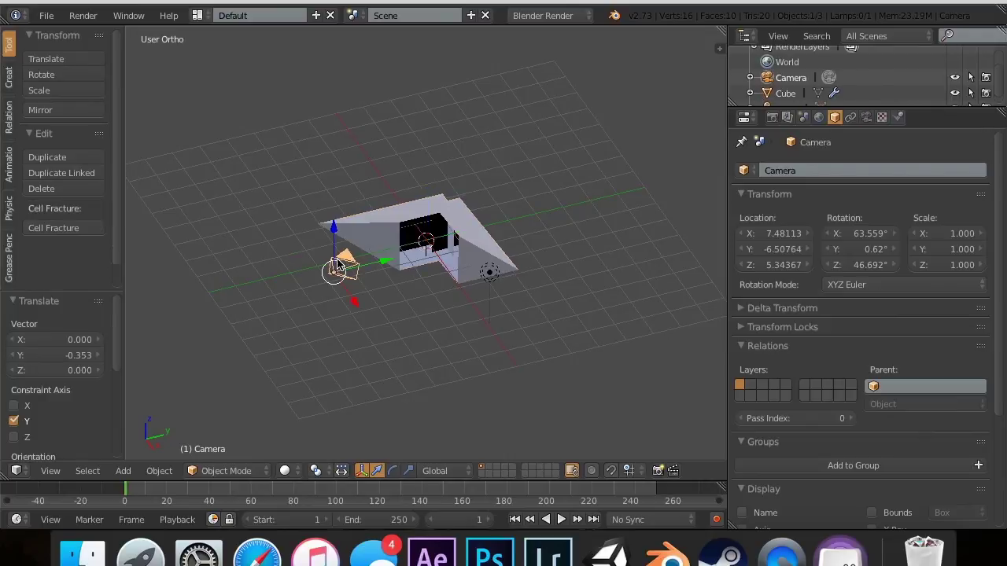
key("r")
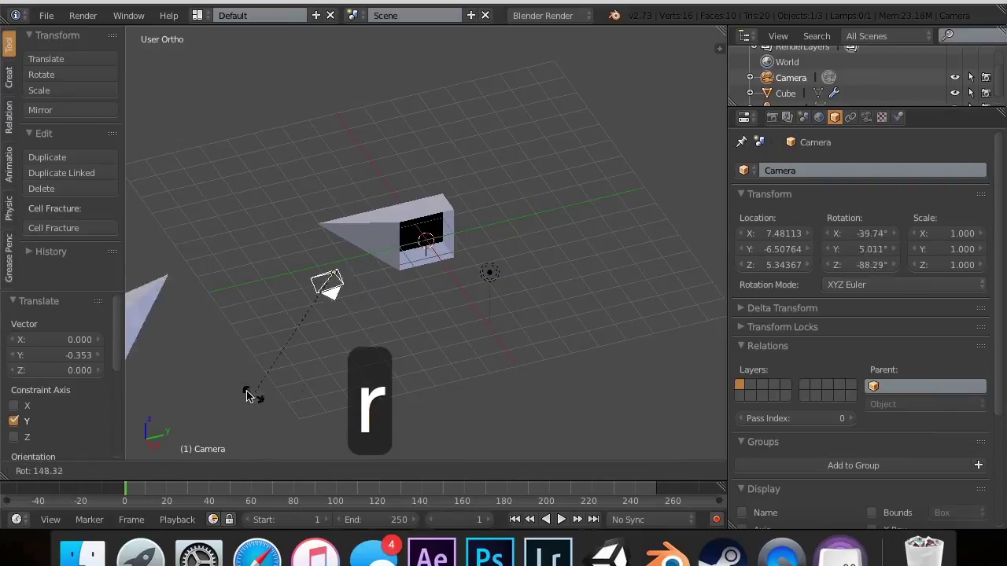
left_click(337, 245)
left_click_drag(331, 229, 334, 239)
scroll(345, 232, "up", 10)
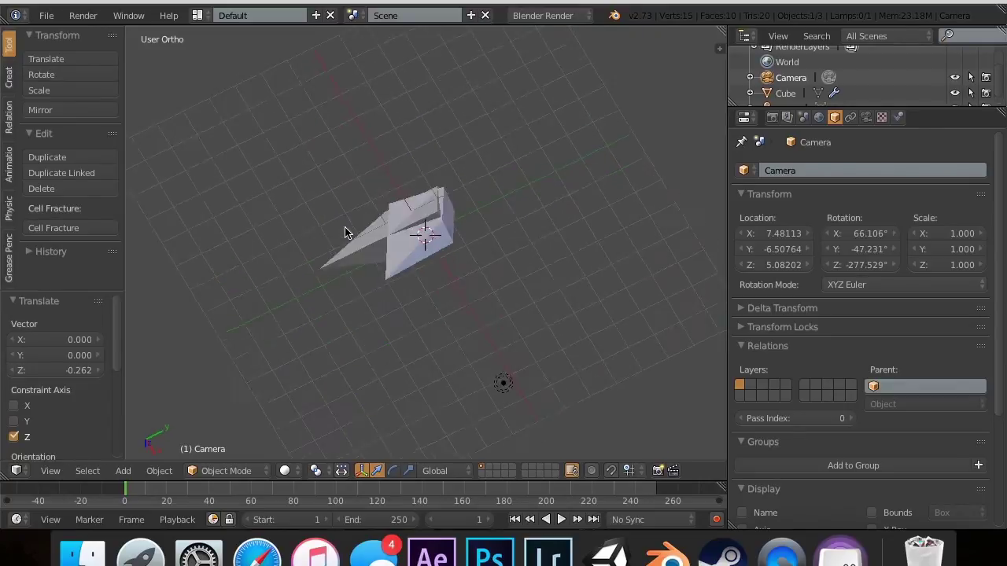
scroll(344, 231, "down", 15)
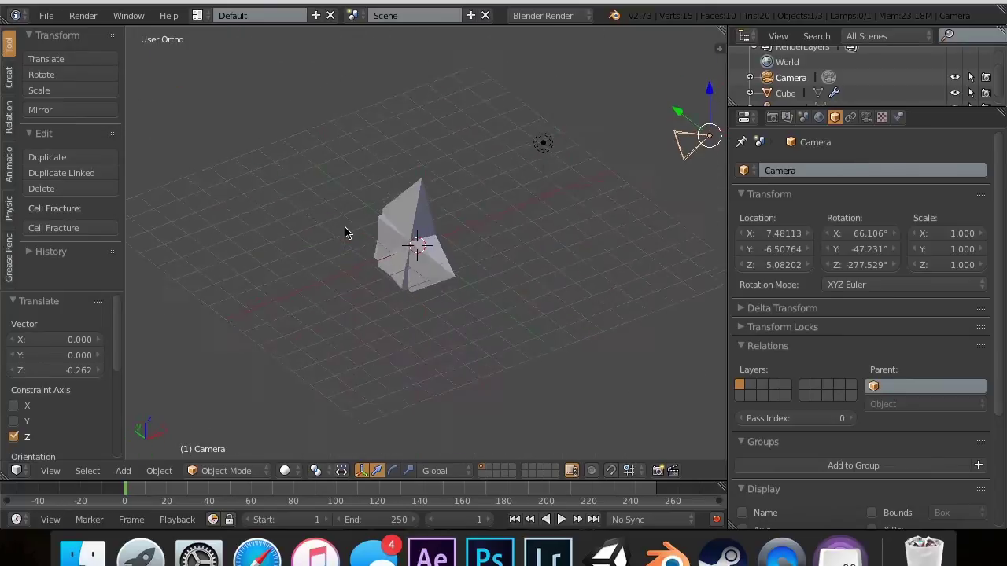
scroll(344, 229, "up", 15)
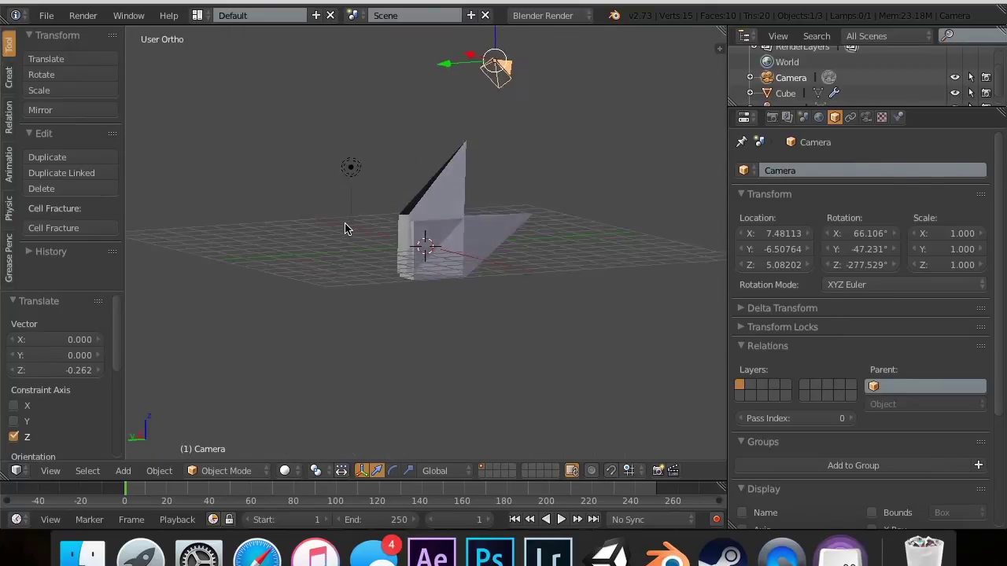
scroll(344, 229, "left", 8)
scroll(345, 229, "right", 12)
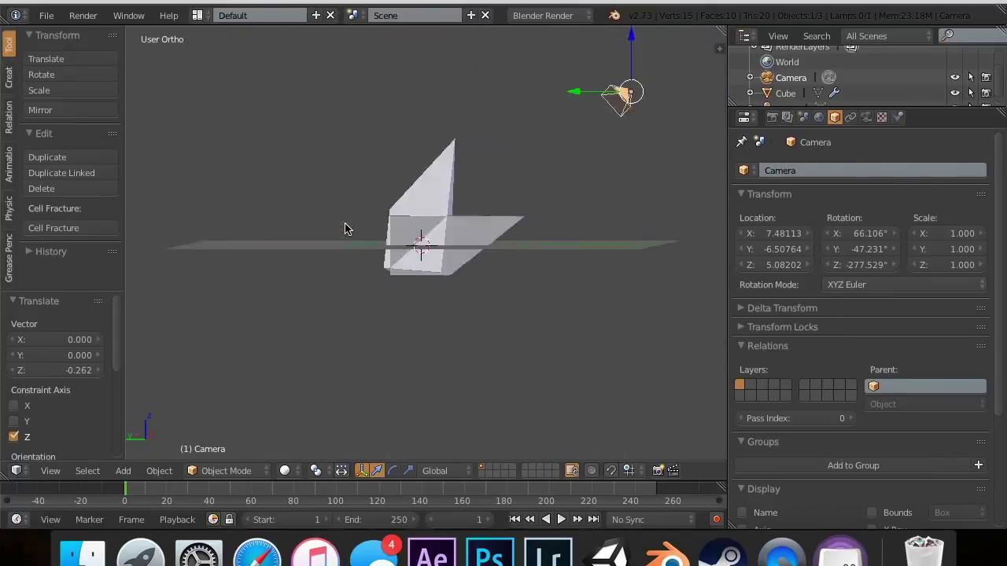
scroll(345, 229, "down", 3)
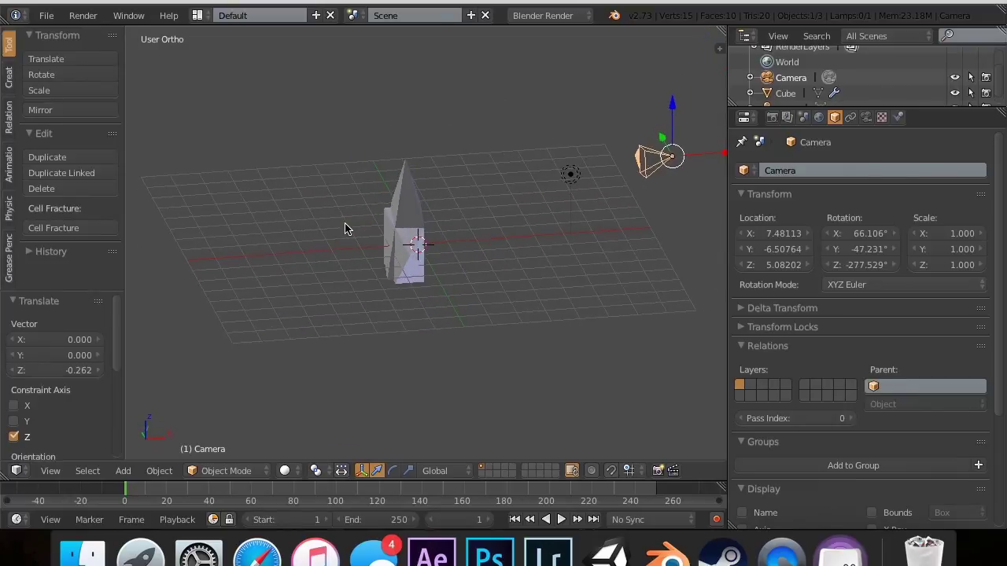
right_click(398, 250)
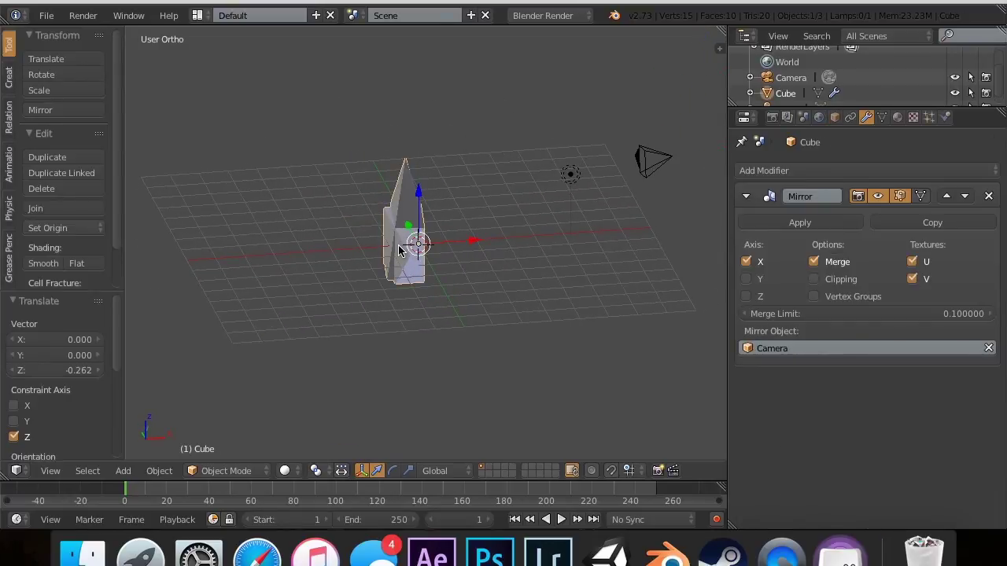